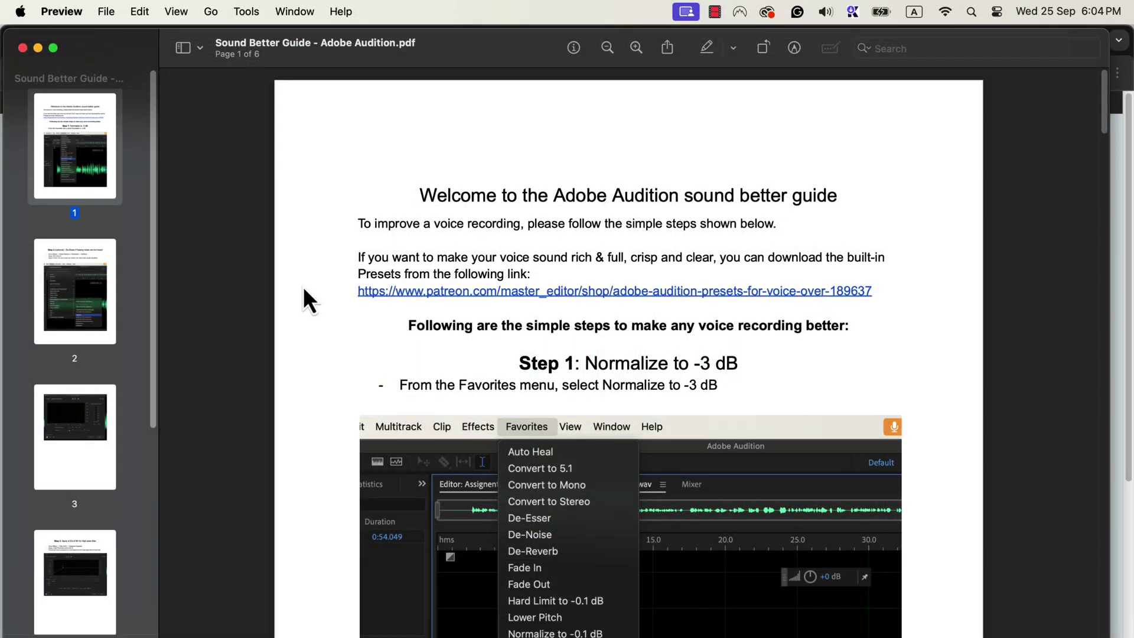
Scroll the Sound Better Guide past the Step 1 Normalize screenshot to the Step 2 De-Noise section
{"action": "scroll", "coordinate": [305, 290], "scroll_direction": "down", "scroll_amount": 10}
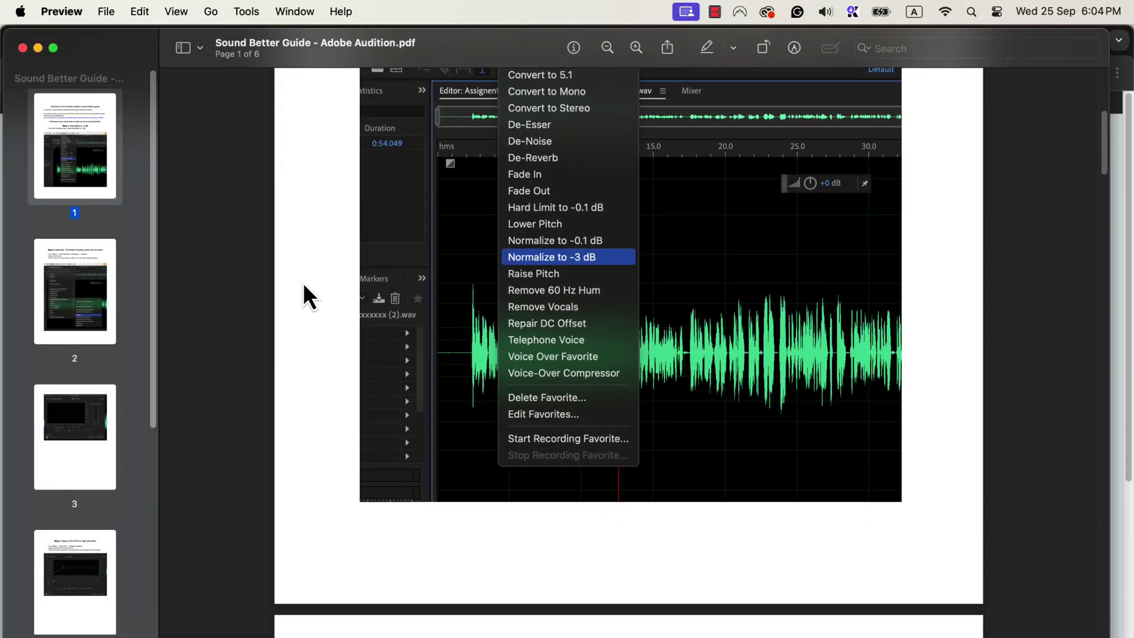
{"action": "scroll", "coordinate": [303, 283], "scroll_direction": "down", "scroll_amount": 5}
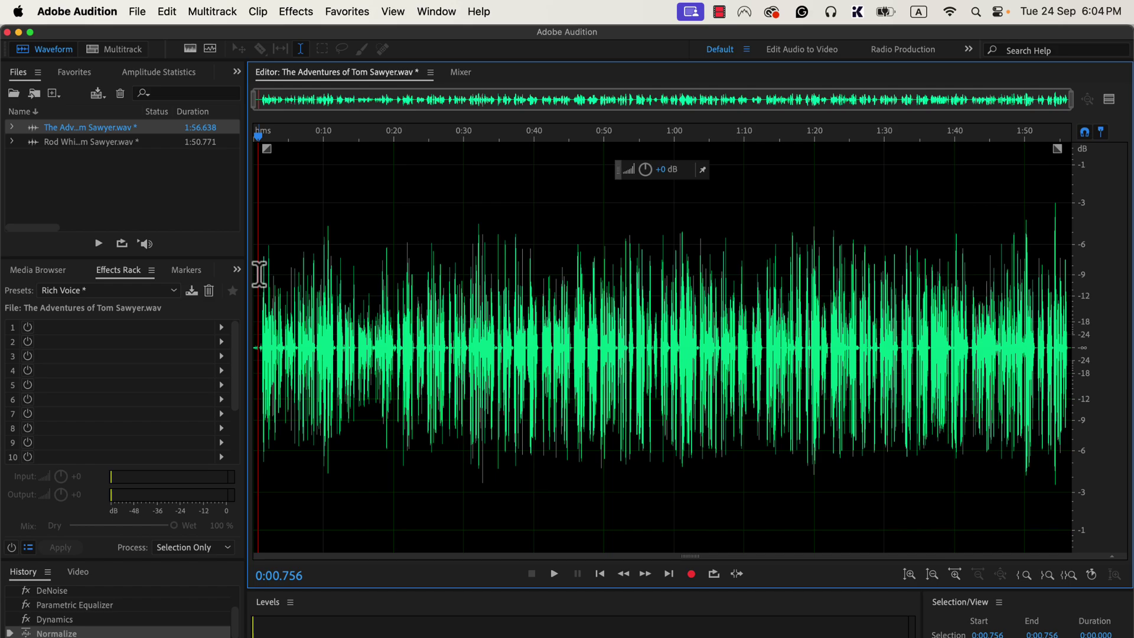
Play the processed recording, then revert to the Open history state to hear the original
{"action": "key", "text": "space"}
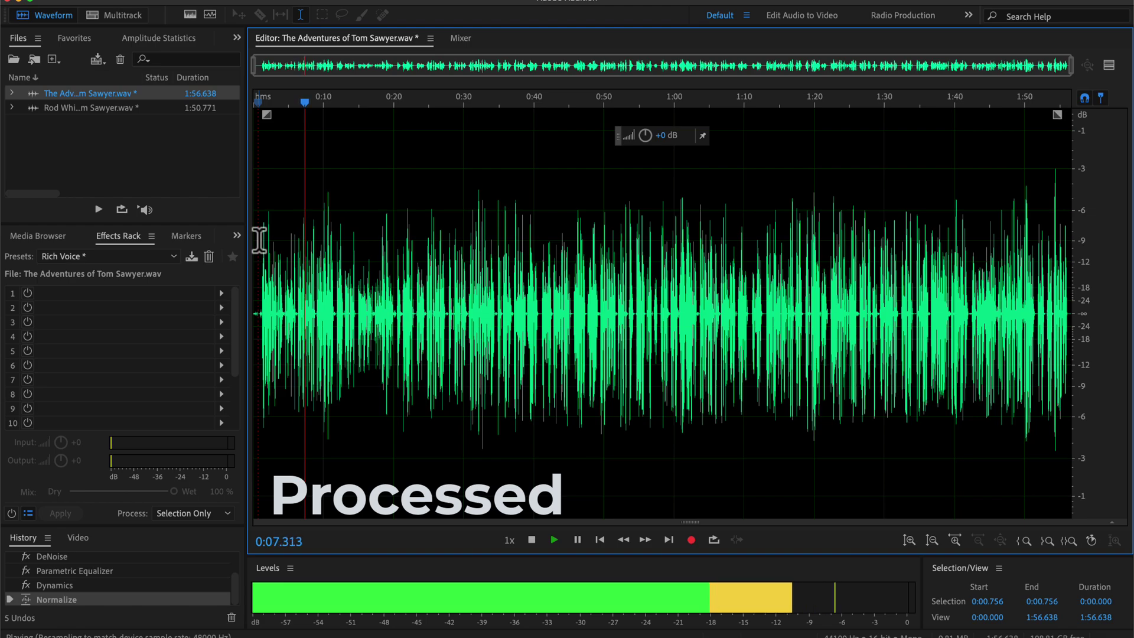
{"action": "scroll", "coordinate": [113, 581], "scroll_direction": "up", "scroll_amount": 2}
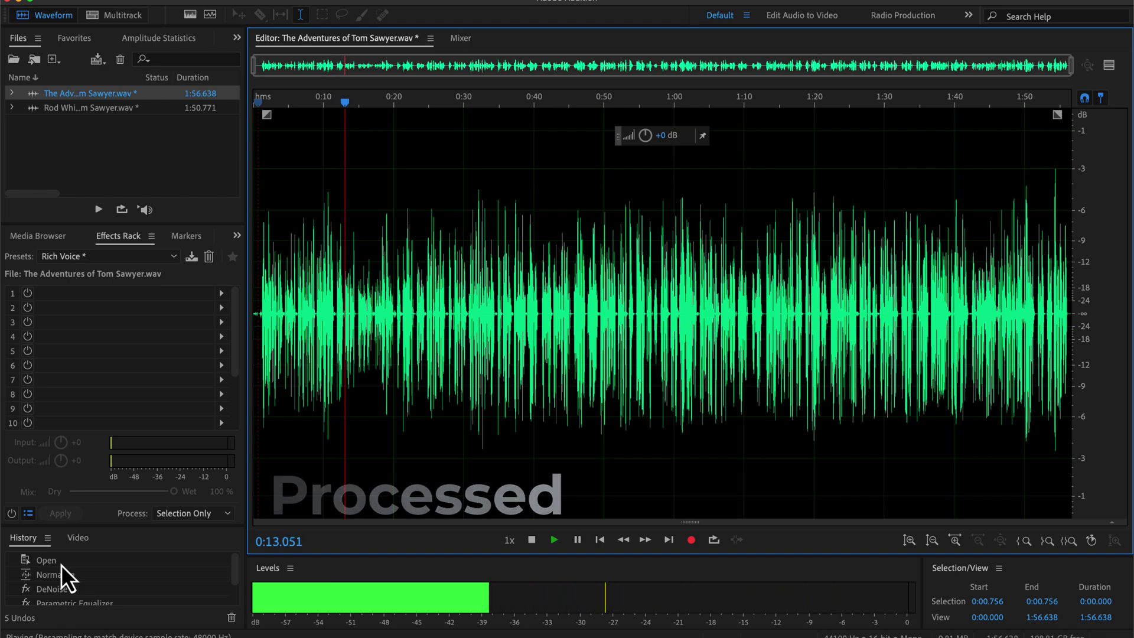
{"action": "left_click", "coordinate": [61, 564]}
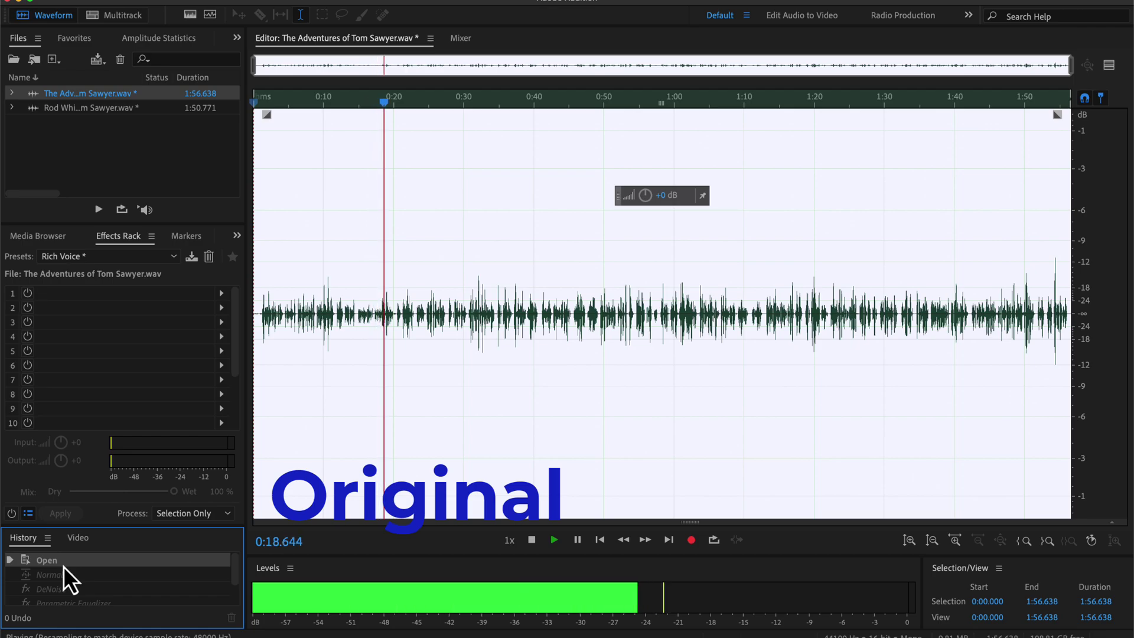
Restore the final Normalize history state, then switch to the Chrome presets page
{"action": "scroll", "coordinate": [66, 568], "scroll_direction": "down", "scroll_amount": 2}
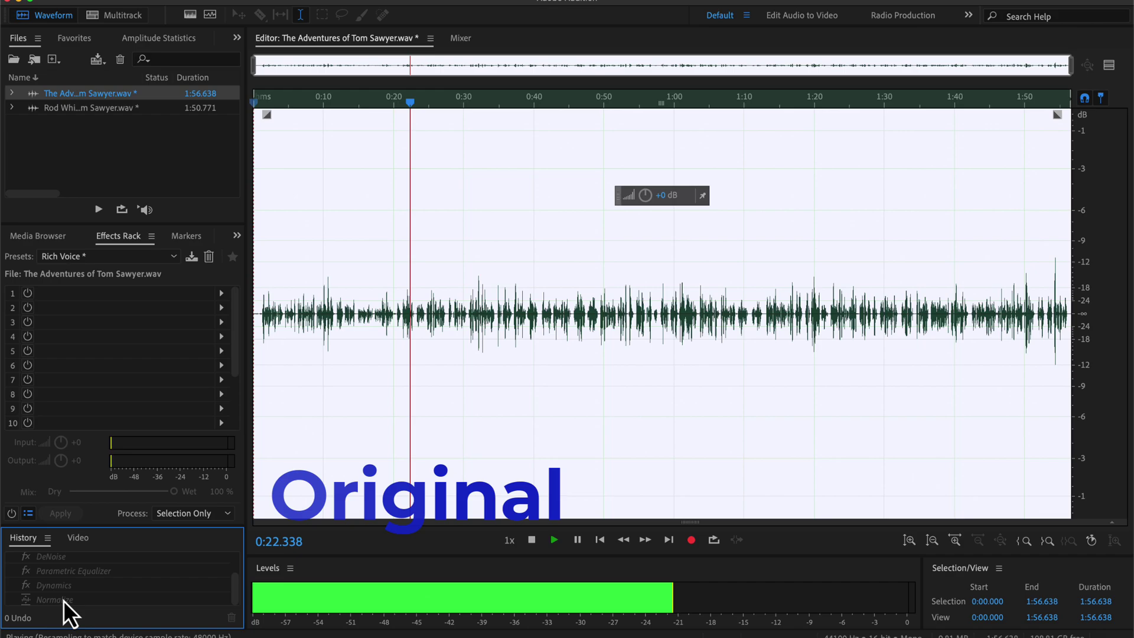
{"action": "left_click", "coordinate": [63, 600]}
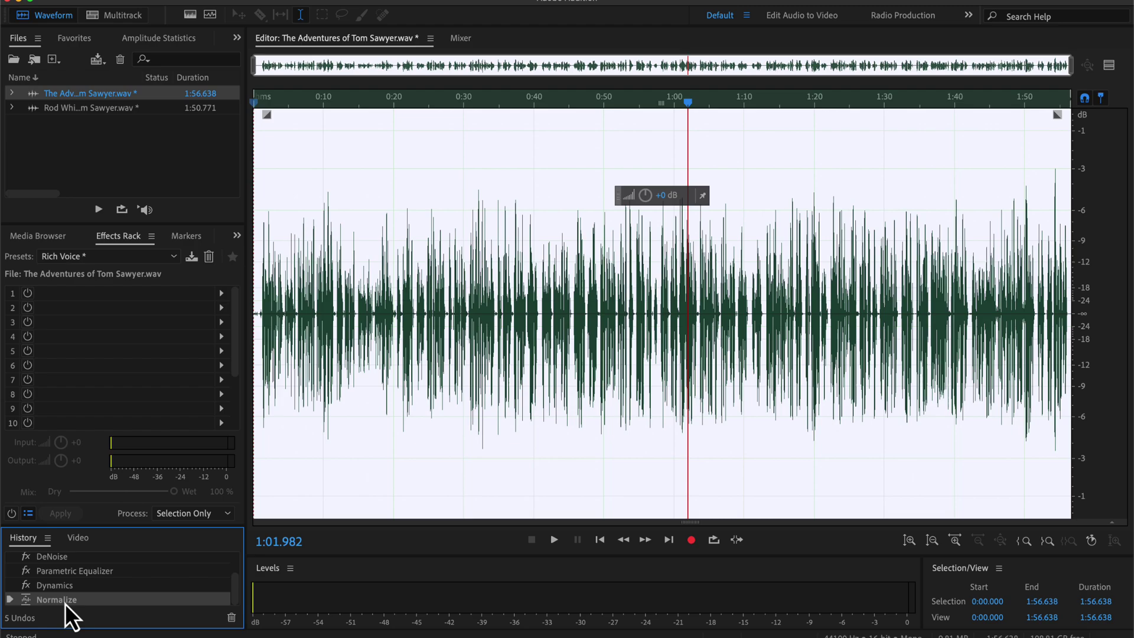
{"action": "key", "text": "ctrl+Right"}
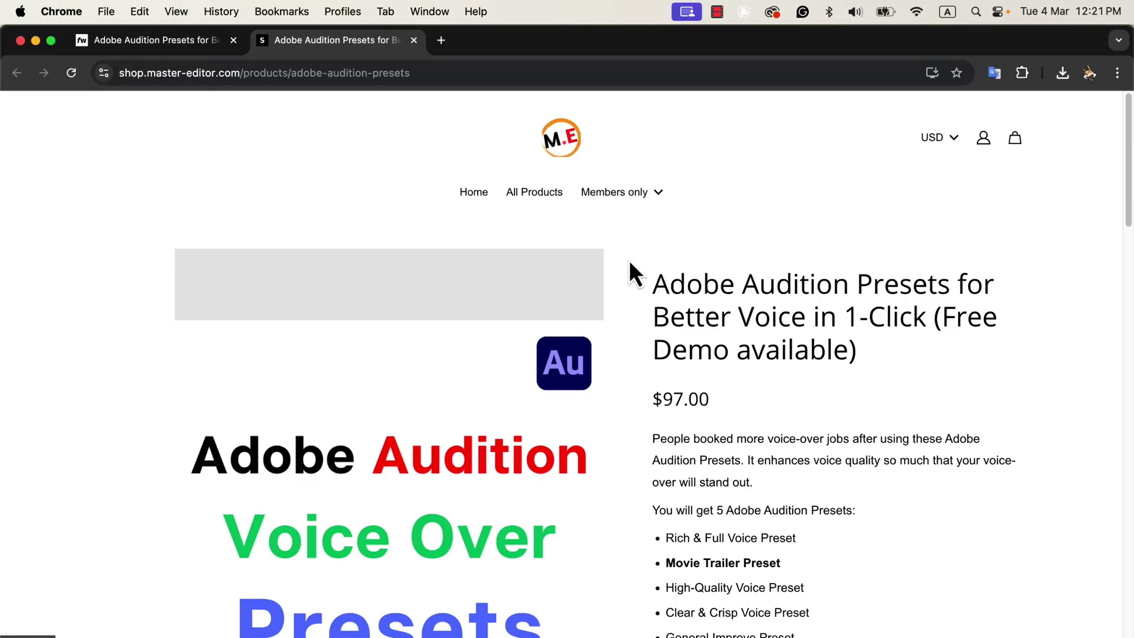
Scroll the shop.master-editor.com voice presets page down to the five-preset list and description
{"action": "scroll", "coordinate": [630, 262], "scroll_direction": "down", "scroll_amount": 3}
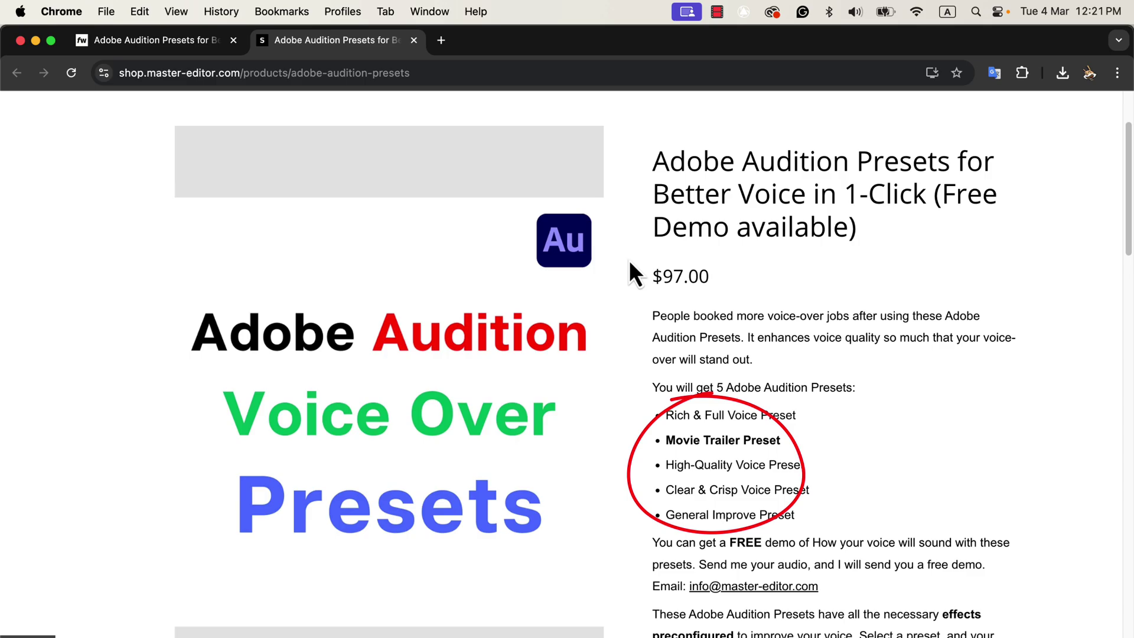
{"action": "scroll", "coordinate": [630, 264], "scroll_direction": "down", "scroll_amount": 5}
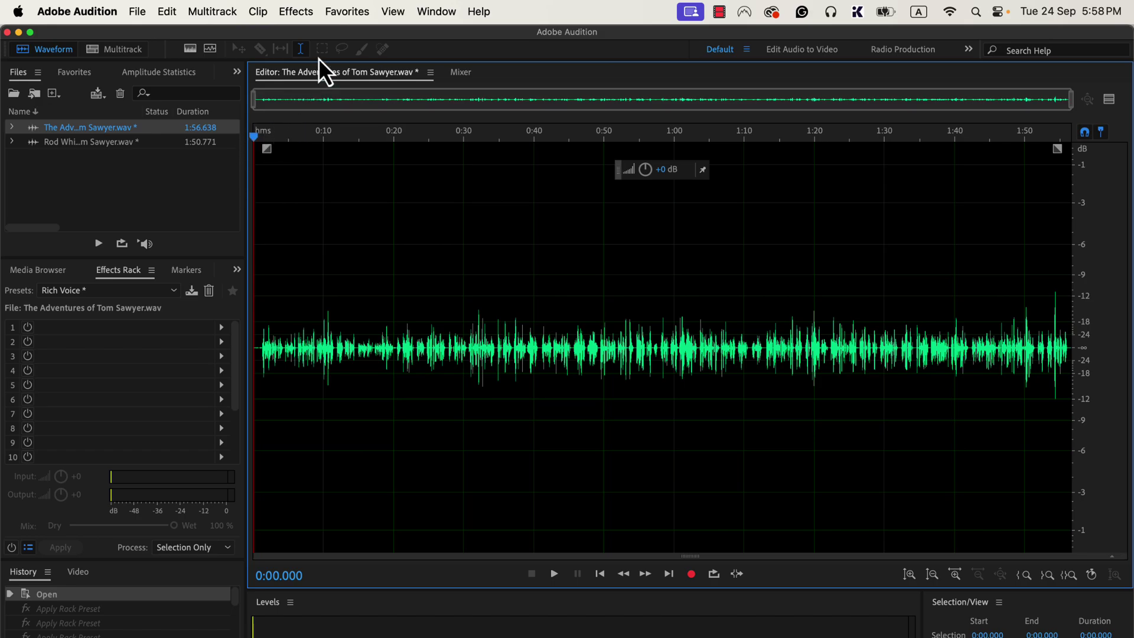
Apply the Favorites Normalize to -3 dB effect to the Tom Sawyer recording
{"action": "left_click", "coordinate": [347, 17]}
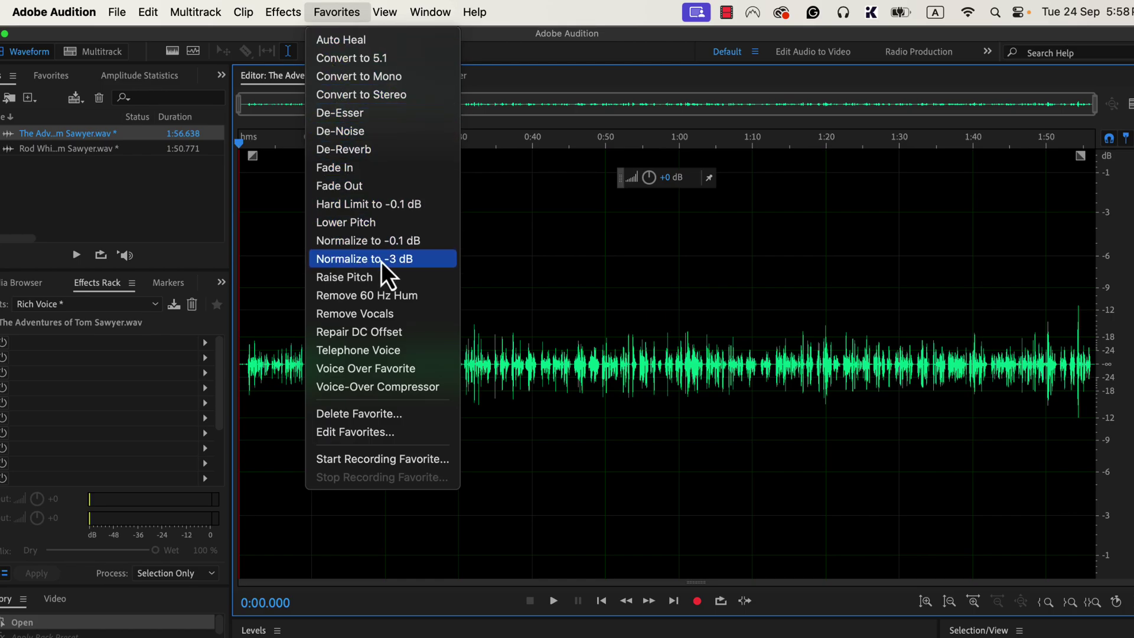
{"action": "left_click", "coordinate": [427, 263]}
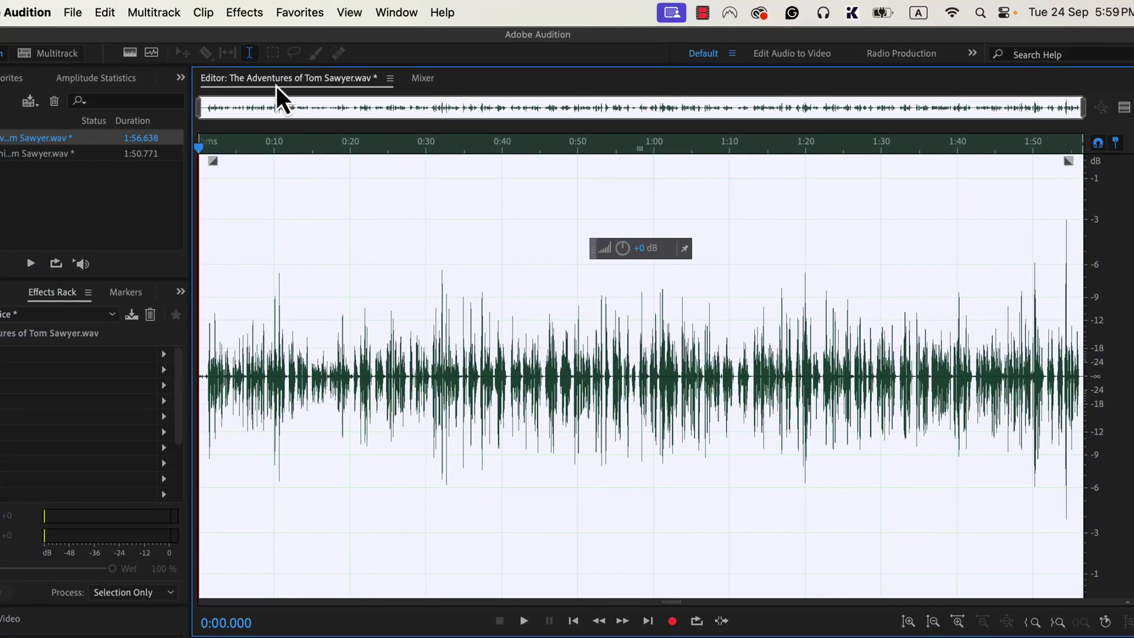
Show the Effects menu's Noise Reduction / Restoration submenu listing DeNoise and Hiss Reduction
{"action": "left_click", "coordinate": [246, 13]}
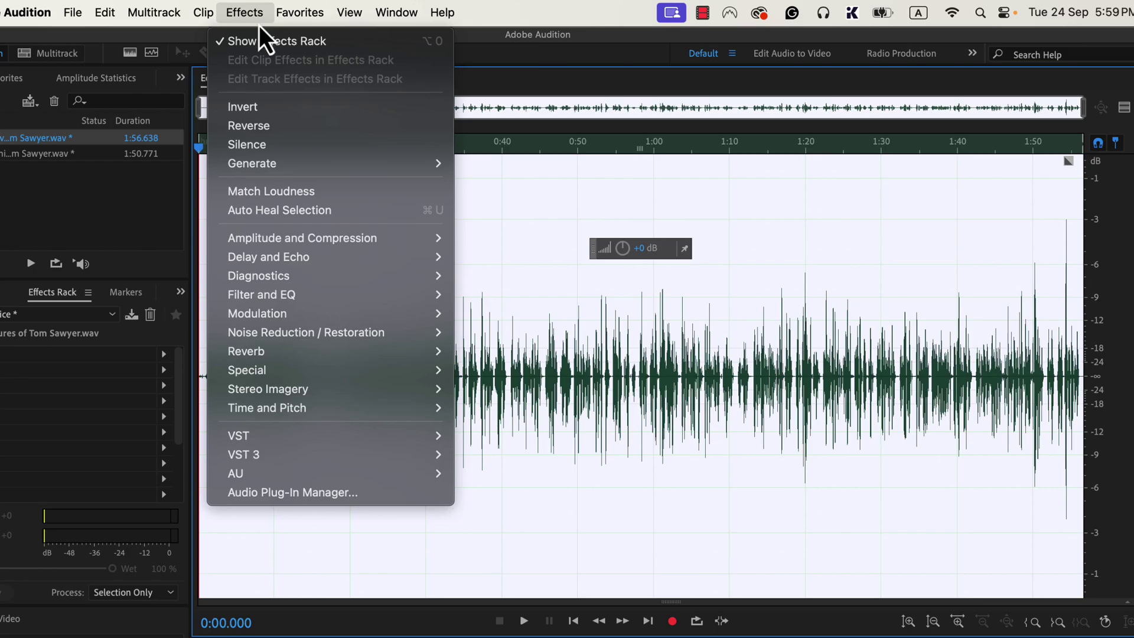
{"action": "mouse_move", "coordinate": [277, 341]}
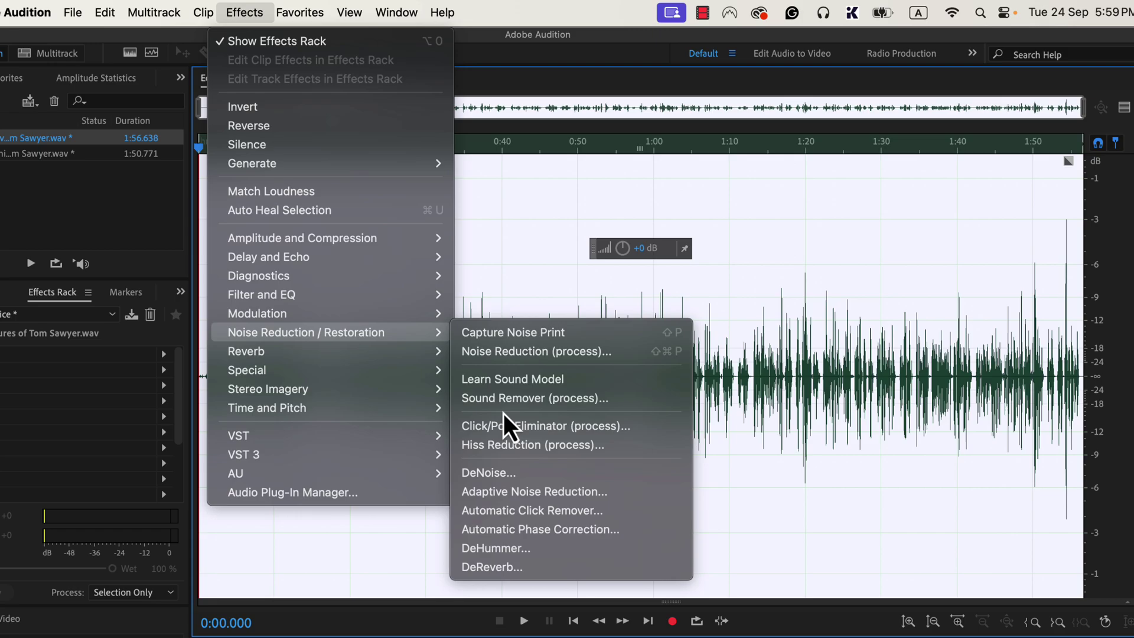
Apply DeNoise with a 35% amount to the whole Tom Sawyer recording
{"action": "left_click", "coordinate": [544, 473]}
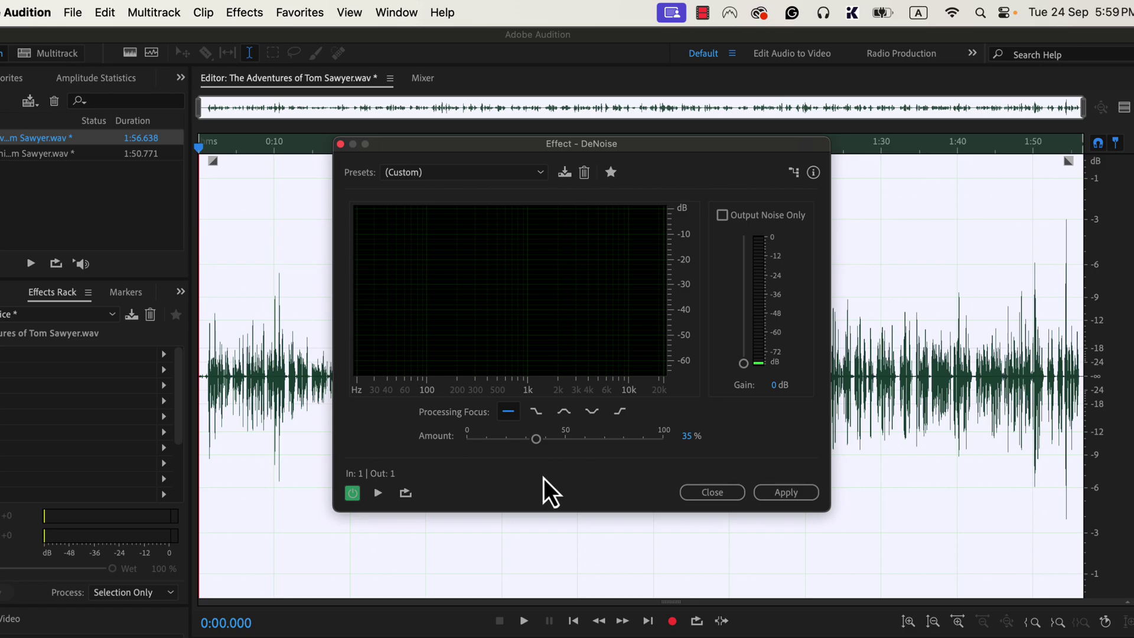
{"action": "left_click", "coordinate": [536, 444]}
{"action": "left_click", "coordinate": [771, 498]}
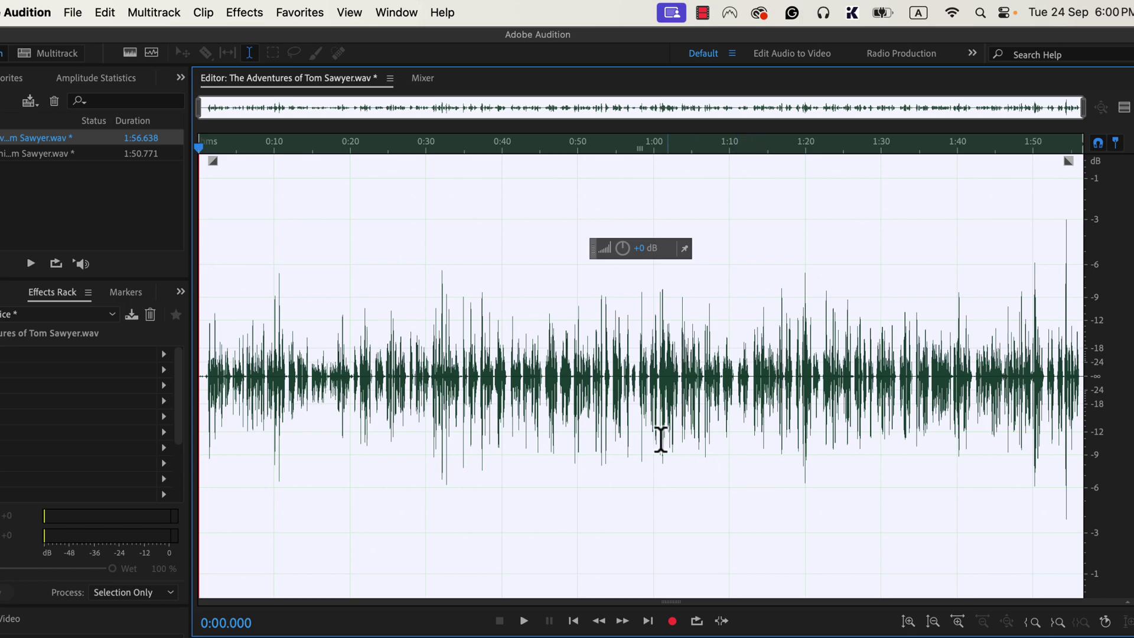
{"action": "left_click", "coordinate": [253, 22]}
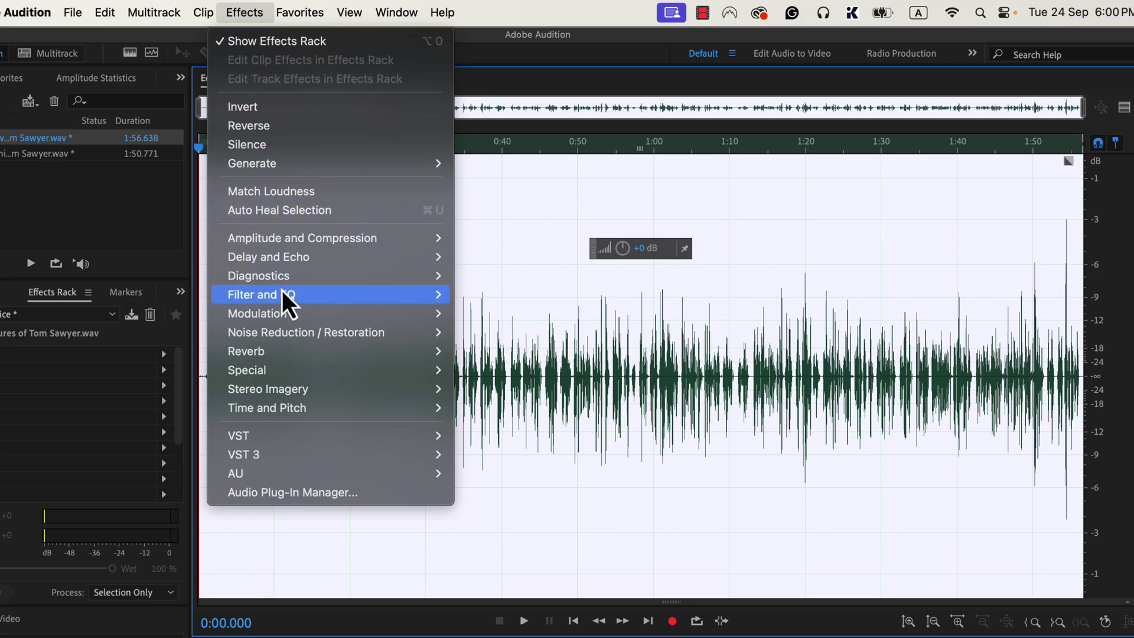
Open the Parametric Equalizer from the Effects > Filter and EQ submenu
{"action": "mouse_move", "coordinate": [283, 294]}
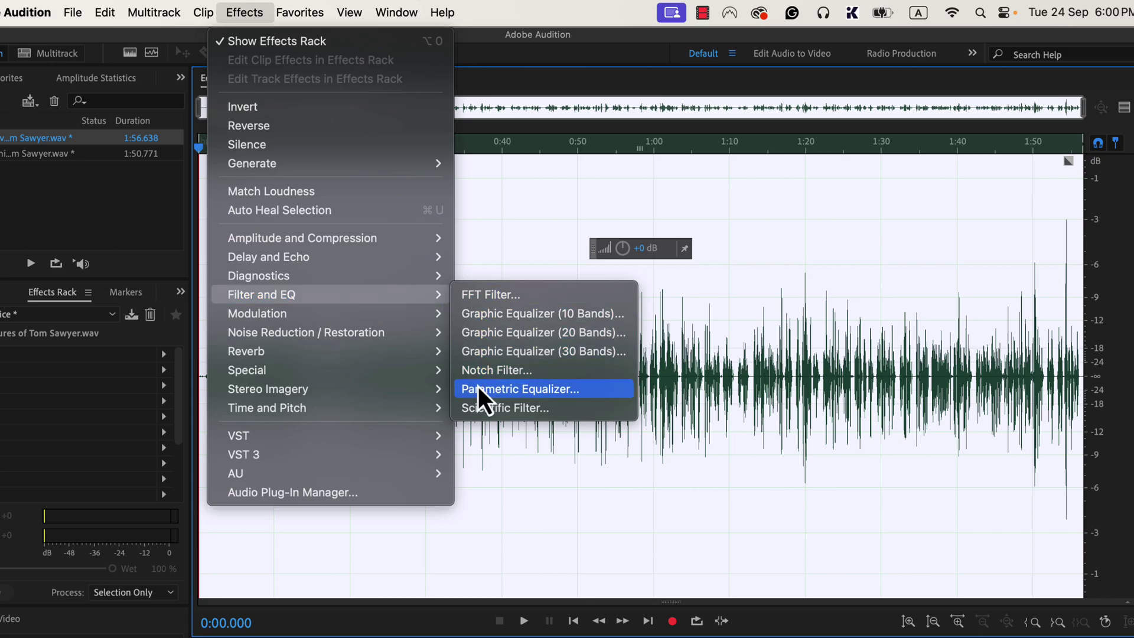
{"action": "left_click", "coordinate": [581, 393]}
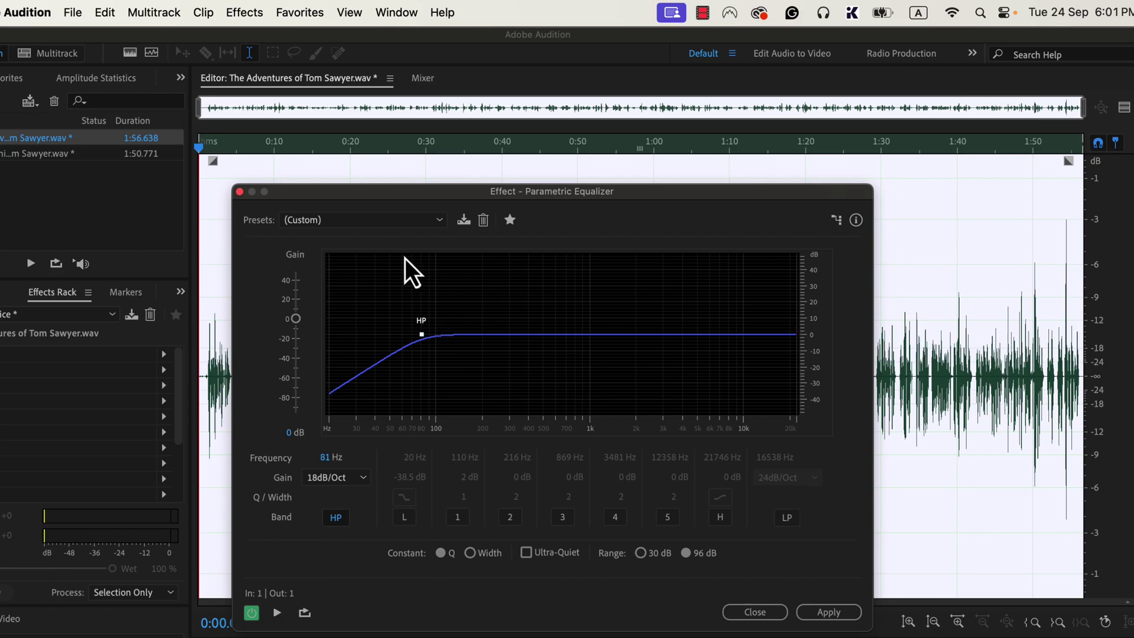
Switch the Parametric Equalizer preset to (Default) for a flat curve
{"action": "left_click", "coordinate": [380, 226]}
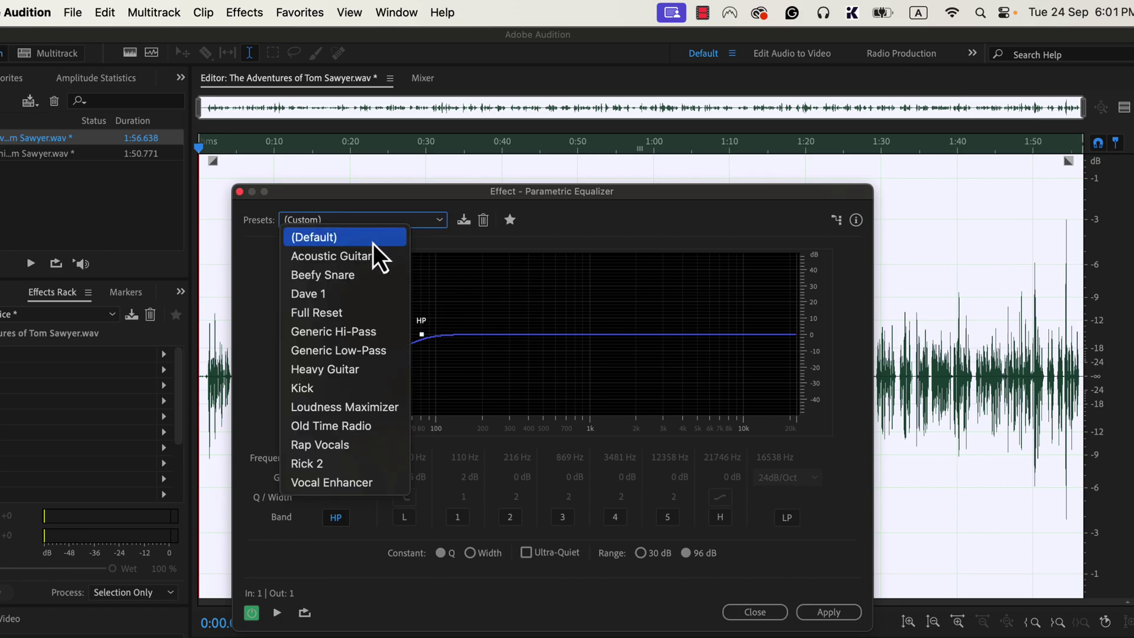
{"action": "left_click", "coordinate": [373, 244]}
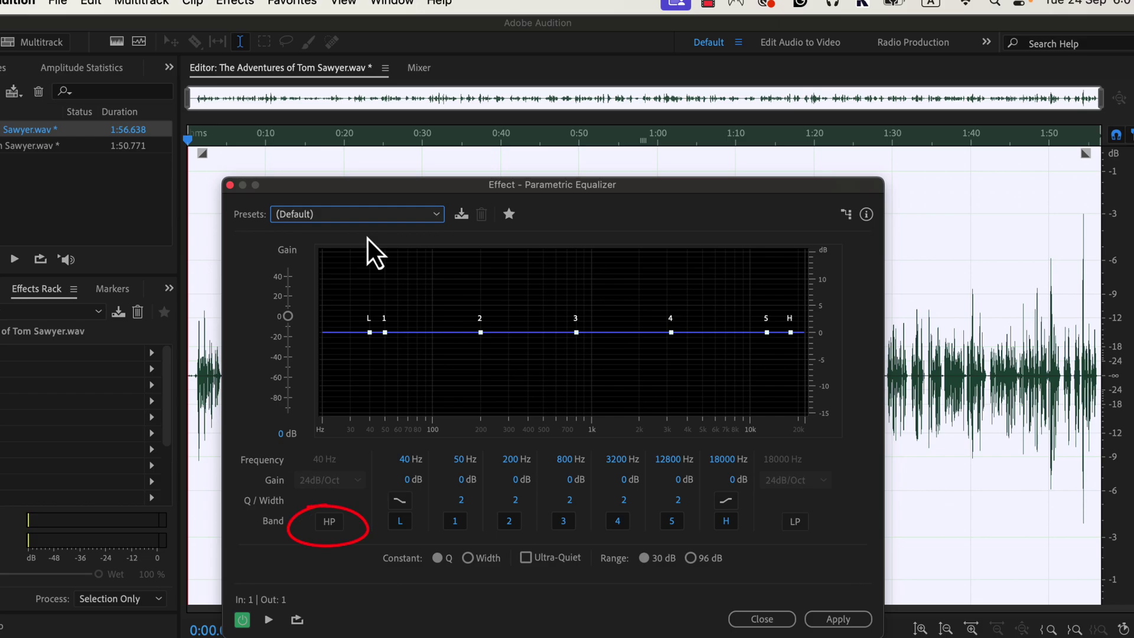
Enable the HP band, raise its cutoff to 72 Hz at 24 dB/Oct, and apply
{"action": "left_click", "coordinate": [326, 526]}
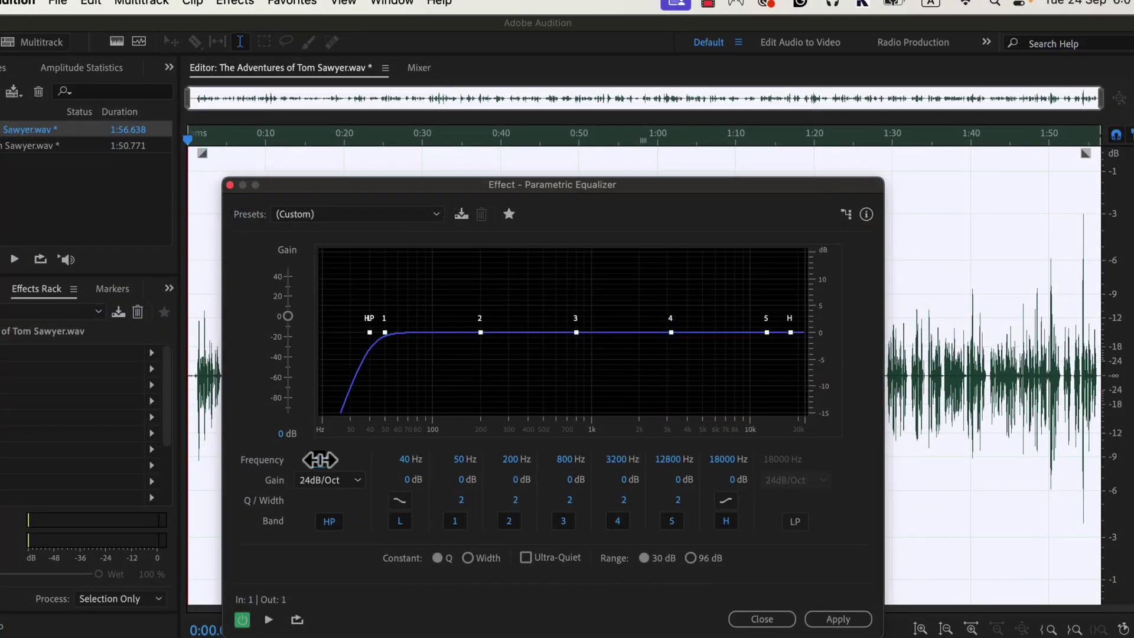
{"action": "left_click_drag", "start_coordinate": [317, 459], "coordinate": [345, 464]}
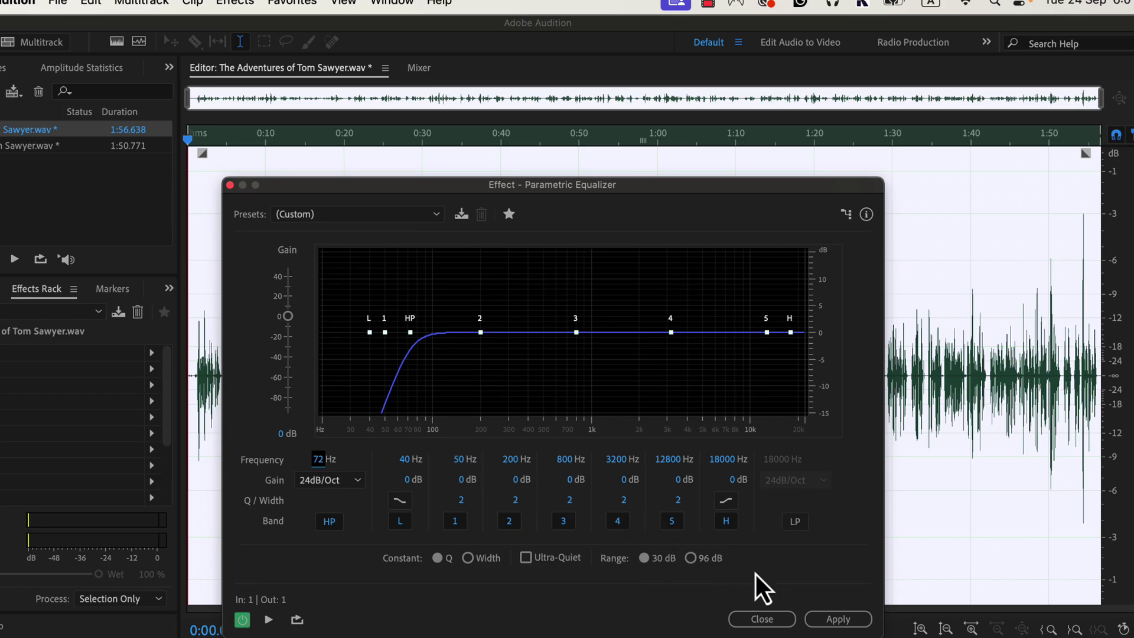
{"action": "left_click", "coordinate": [837, 626]}
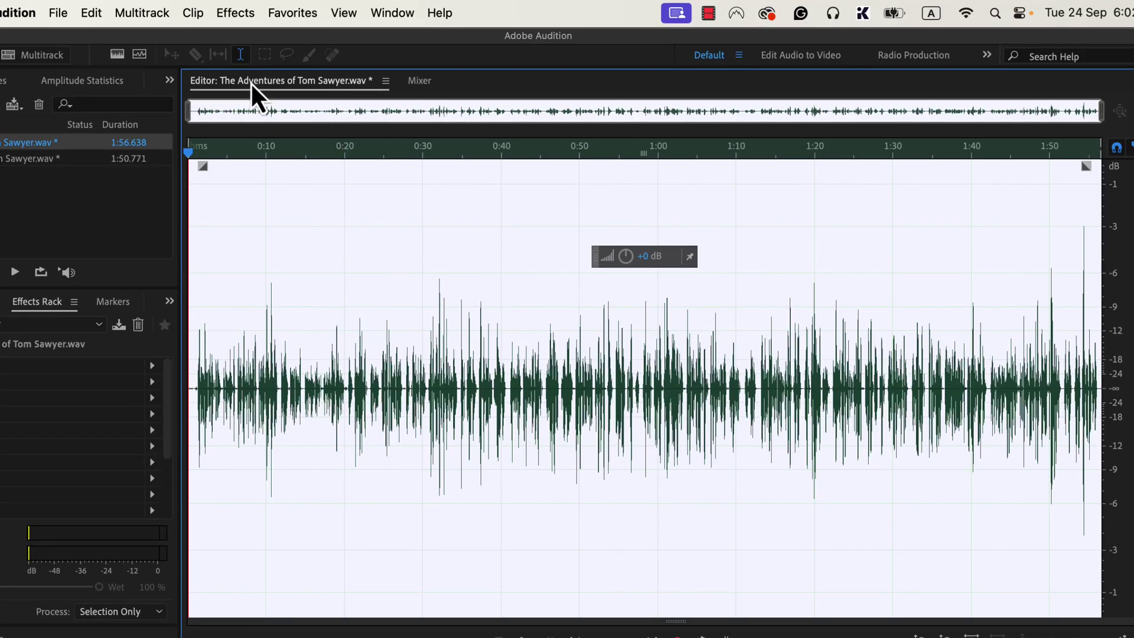
Open Dynamics from the Effects > Amplitude and Compression submenu
{"action": "left_click", "coordinate": [231, 13]}
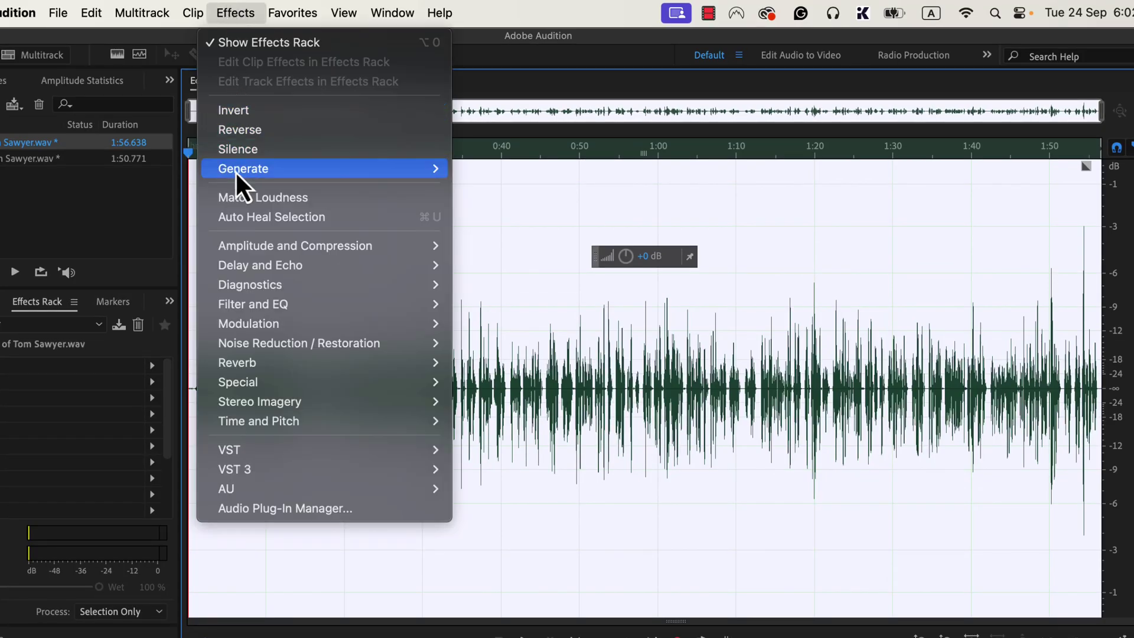
{"action": "mouse_move", "coordinate": [258, 247]}
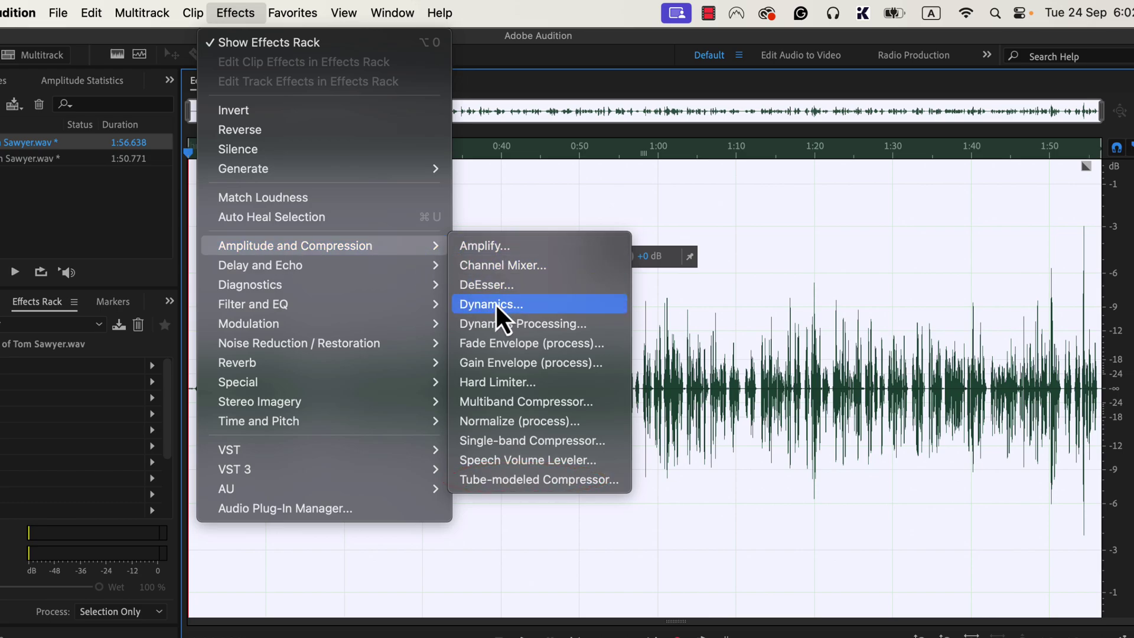
{"action": "left_click", "coordinate": [537, 304]}
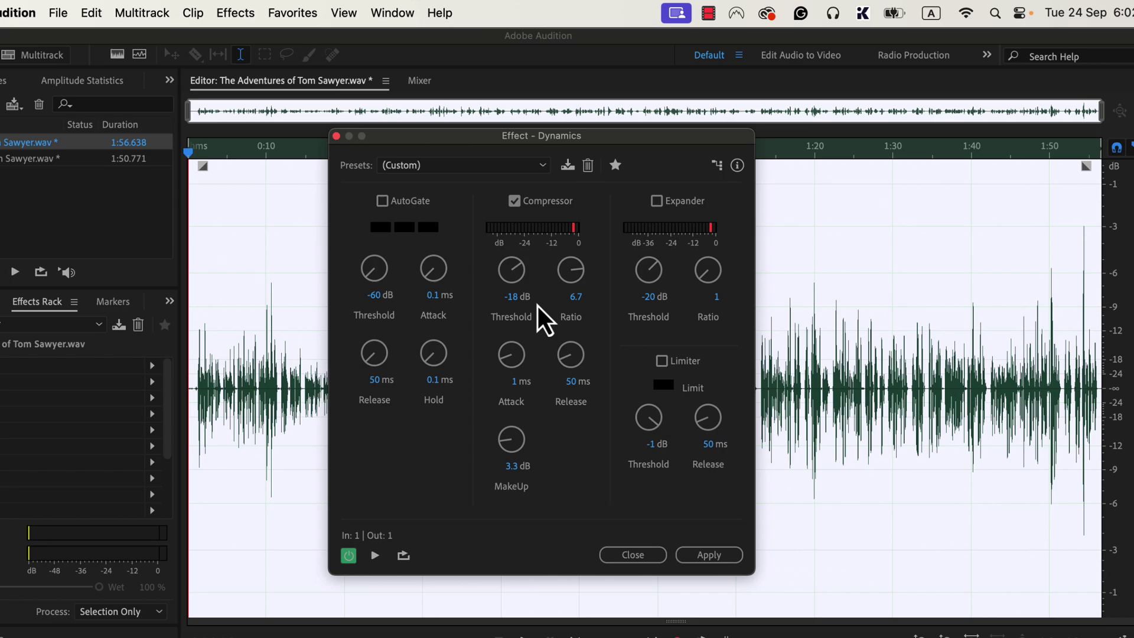
Load the Soft Compression preset and set the threshold to -15.4 dB and ratio to 2.7
{"action": "left_click", "coordinate": [422, 166]}
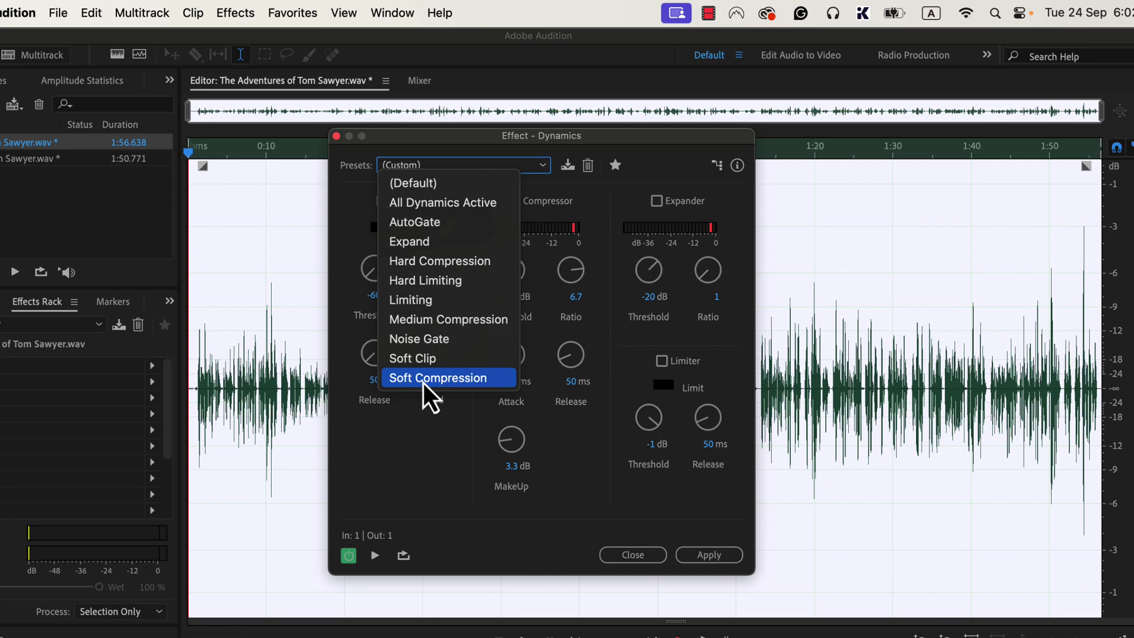
{"action": "left_click", "coordinate": [496, 383]}
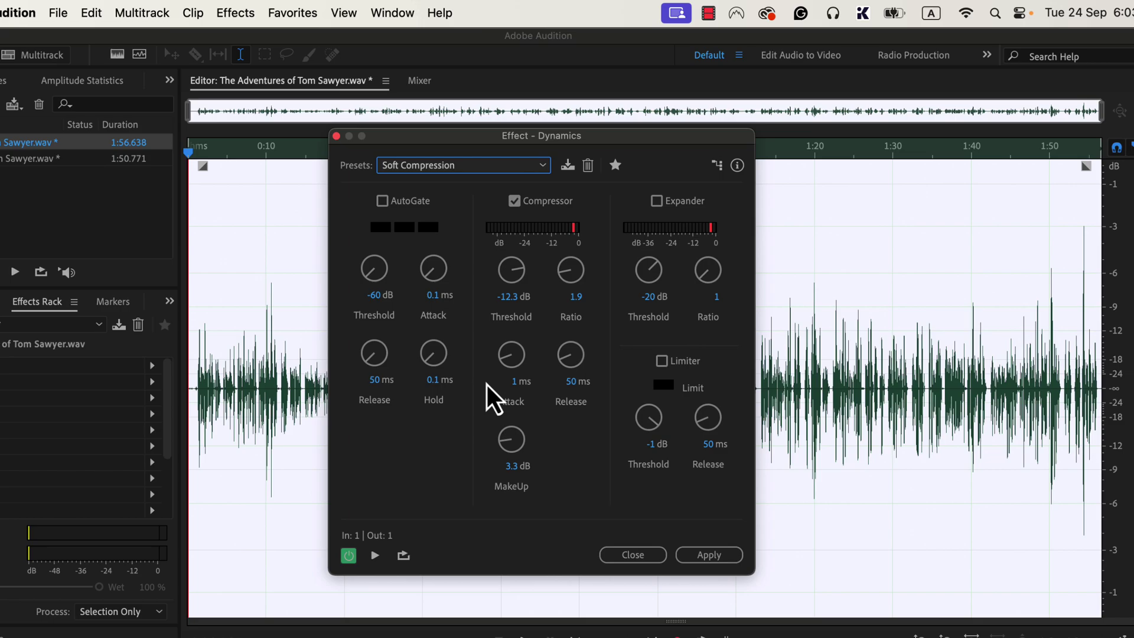
{"action": "left_click", "coordinate": [518, 272]}
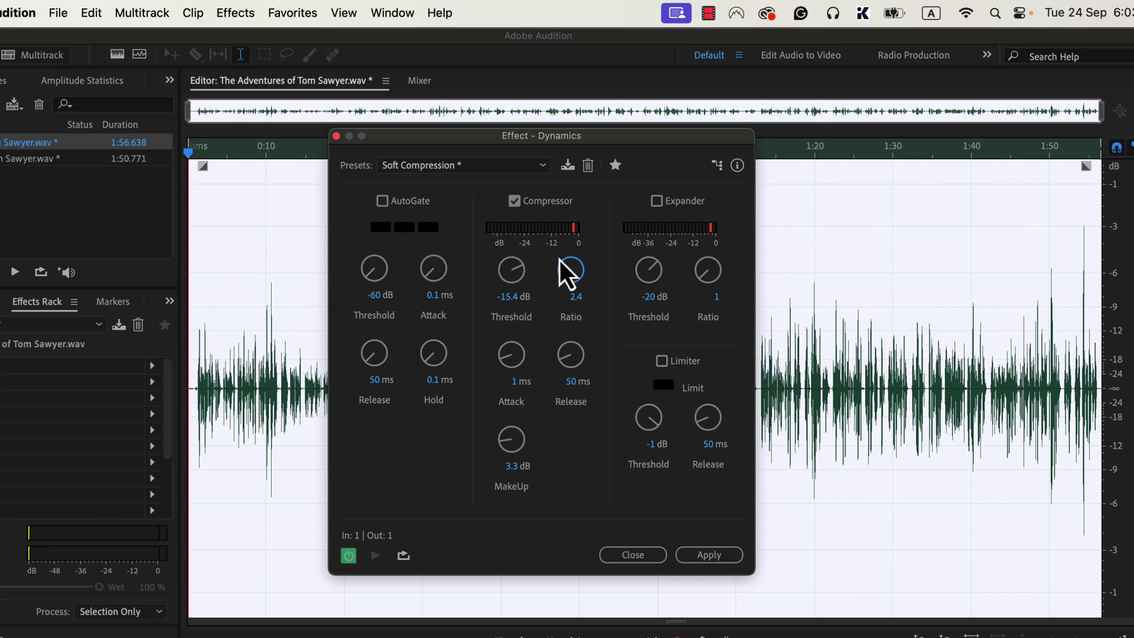
{"action": "scroll", "coordinate": [564, 257], "scroll_direction": "up", "scroll_amount": 1}
Apply the compression, then normalize the recording to -3 dB from Favorites
{"action": "left_click", "coordinate": [690, 553]}
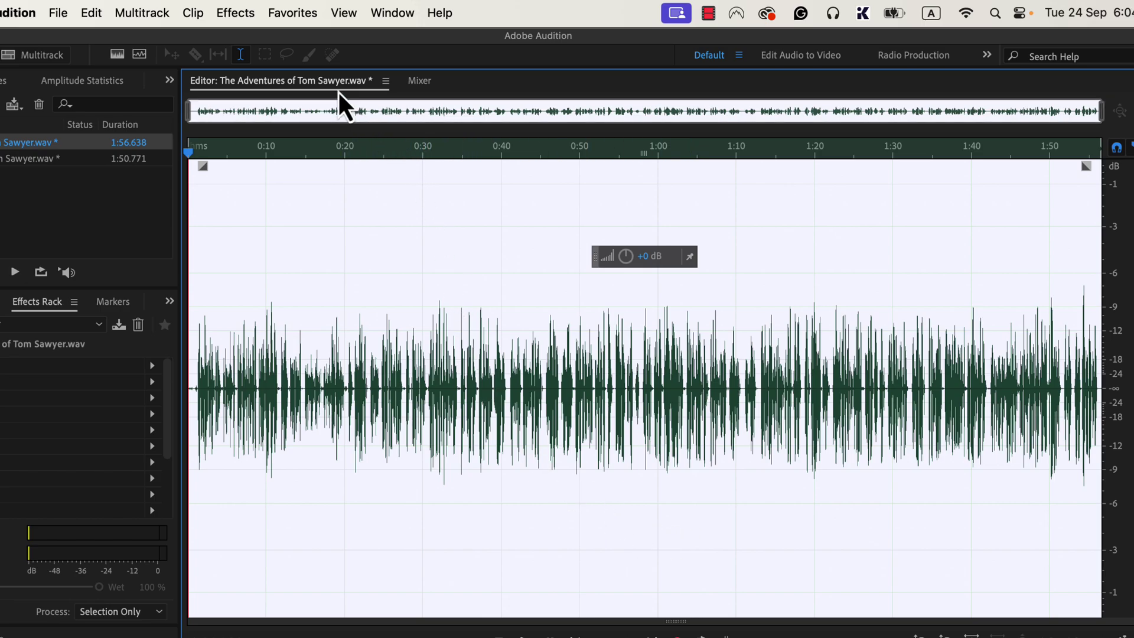
{"action": "left_click", "coordinate": [293, 14]}
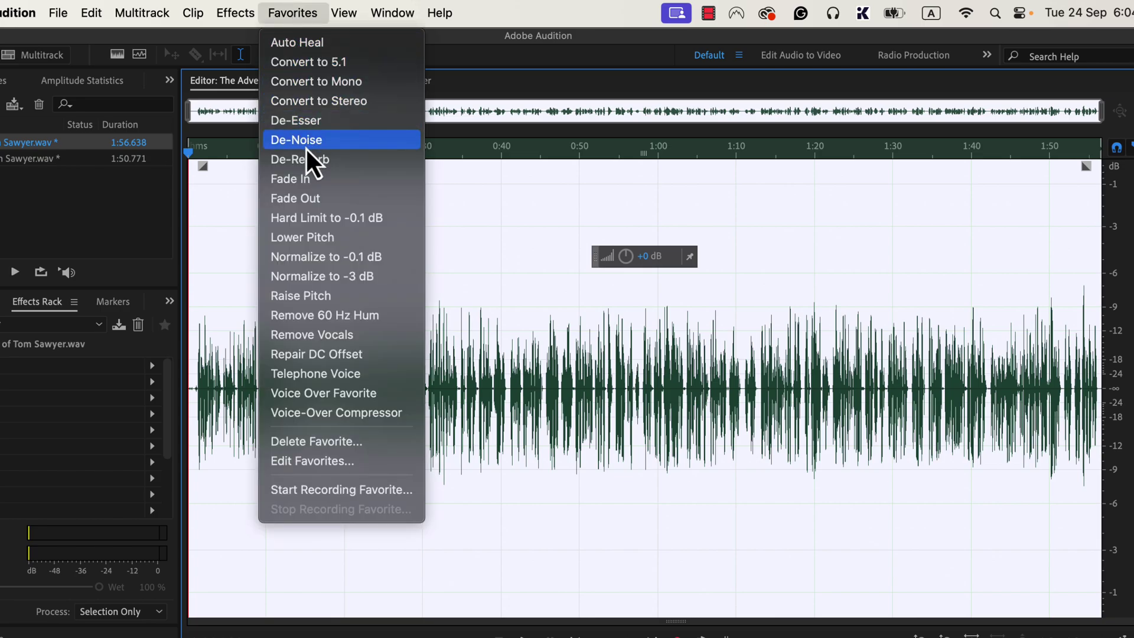
{"action": "left_click", "coordinate": [387, 276]}
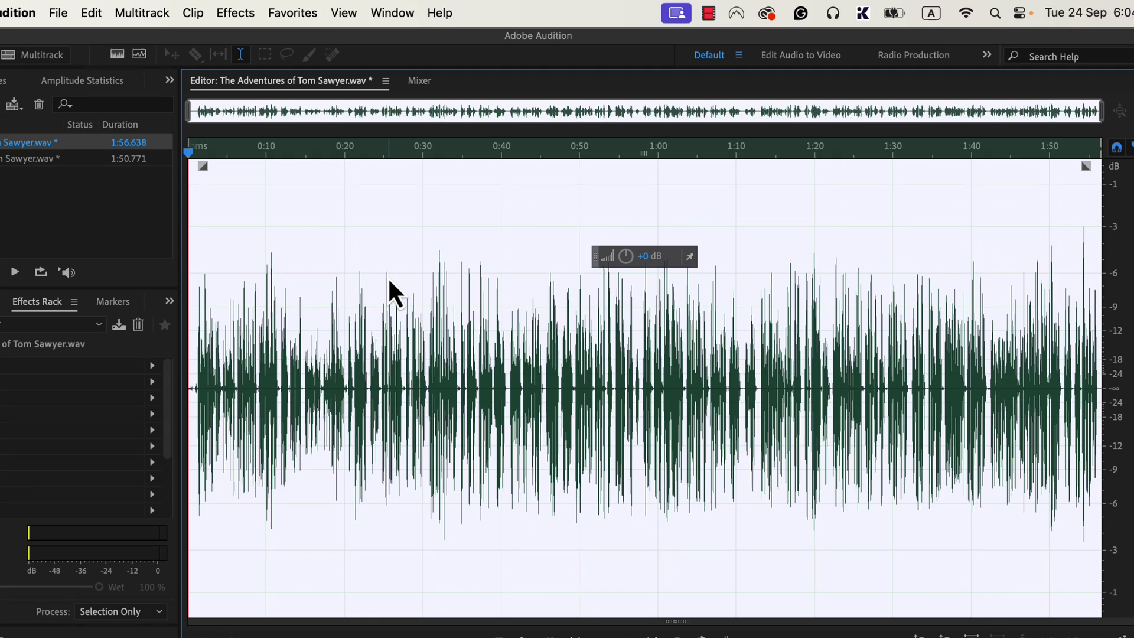
Clear the selection near the waveform start and play the processed recording
{"action": "left_click", "coordinate": [195, 306]}
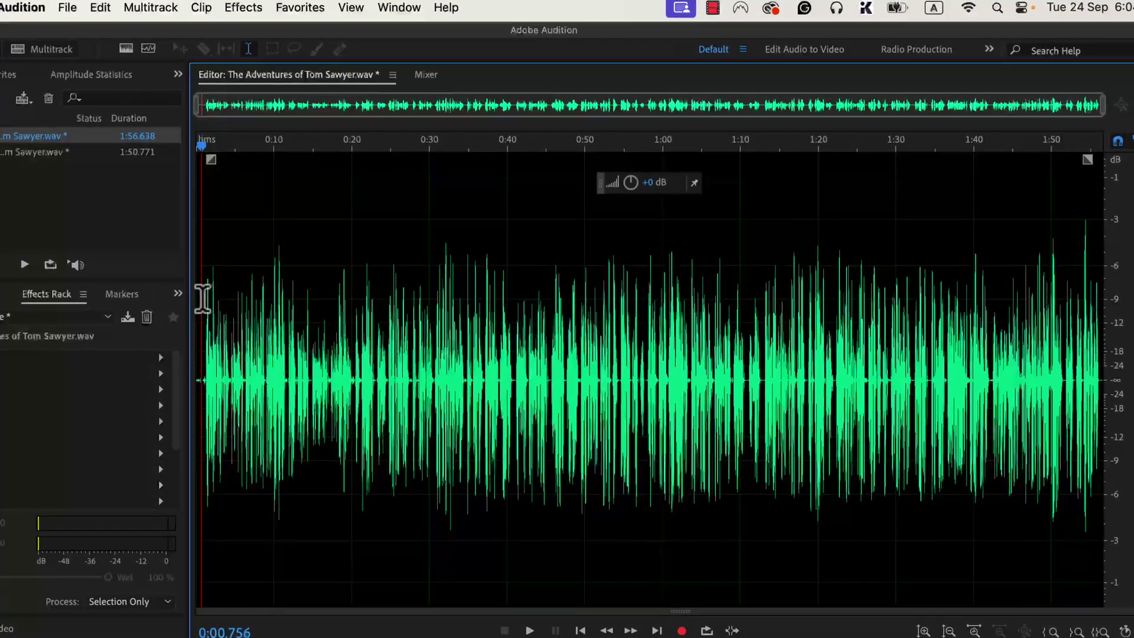
{"action": "key", "text": "space"}
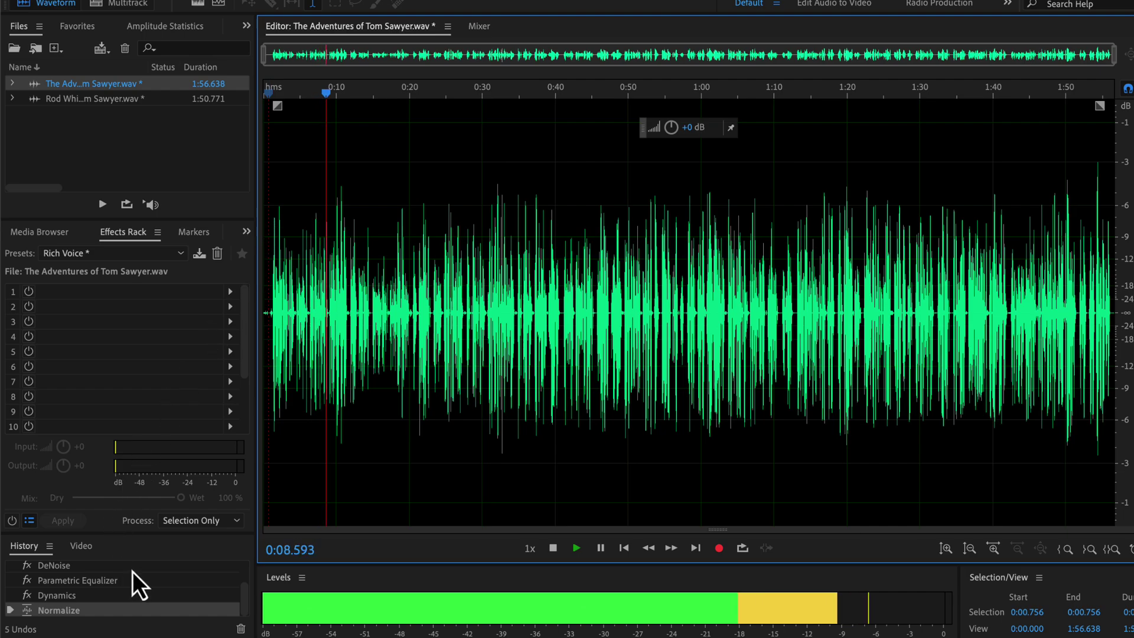
{"action": "scroll", "coordinate": [118, 592], "scroll_direction": "up", "scroll_amount": 2}
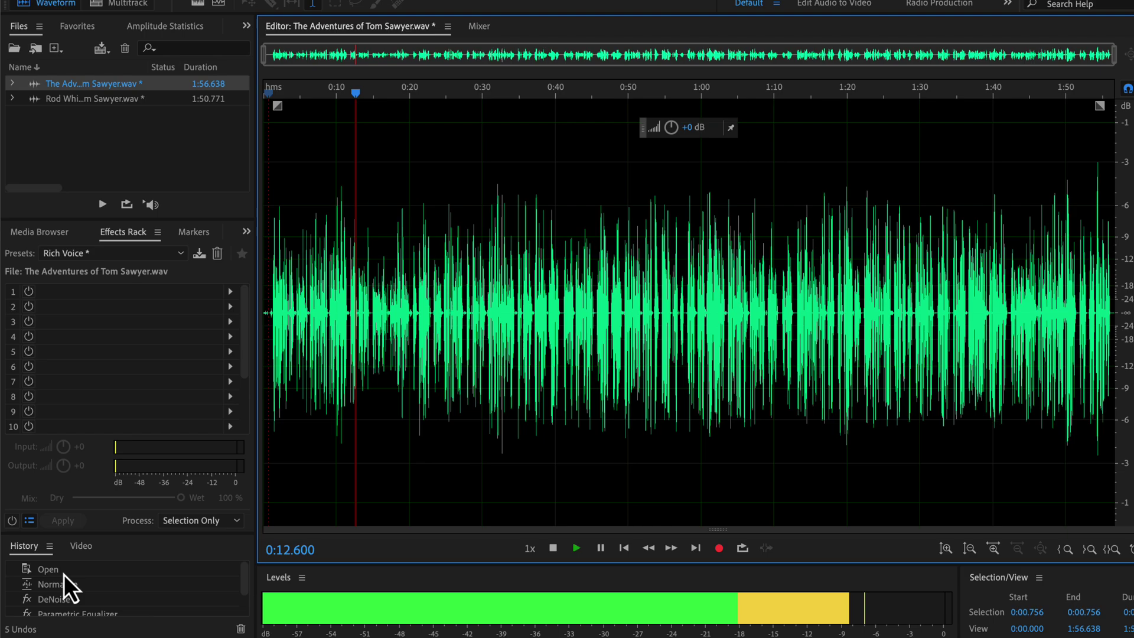
Alternate History between Open and Normalize during playback, end on Normalize, and stop playback
{"action": "left_click", "coordinate": [64, 572]}
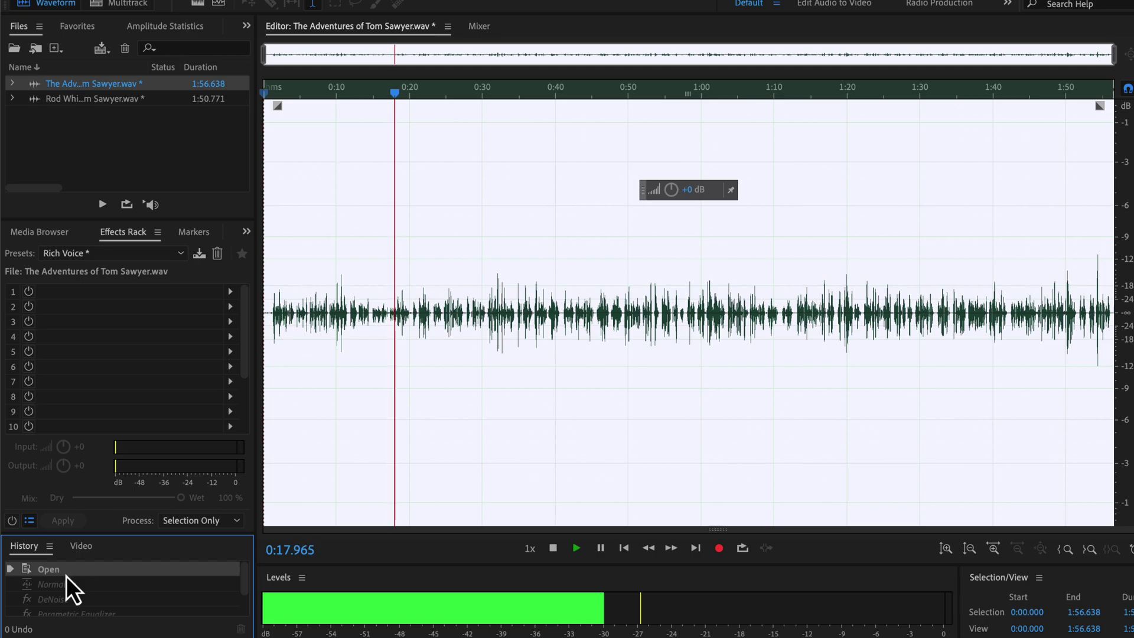
{"action": "scroll", "coordinate": [68, 579], "scroll_direction": "down", "scroll_amount": 2}
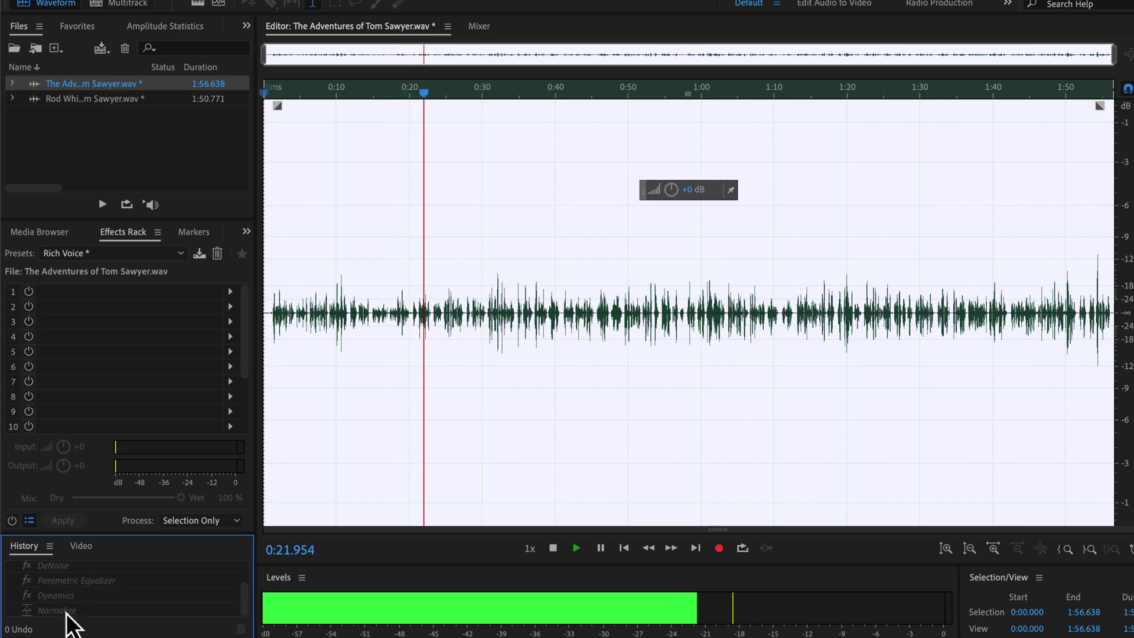
{"action": "left_click", "coordinate": [67, 612]}
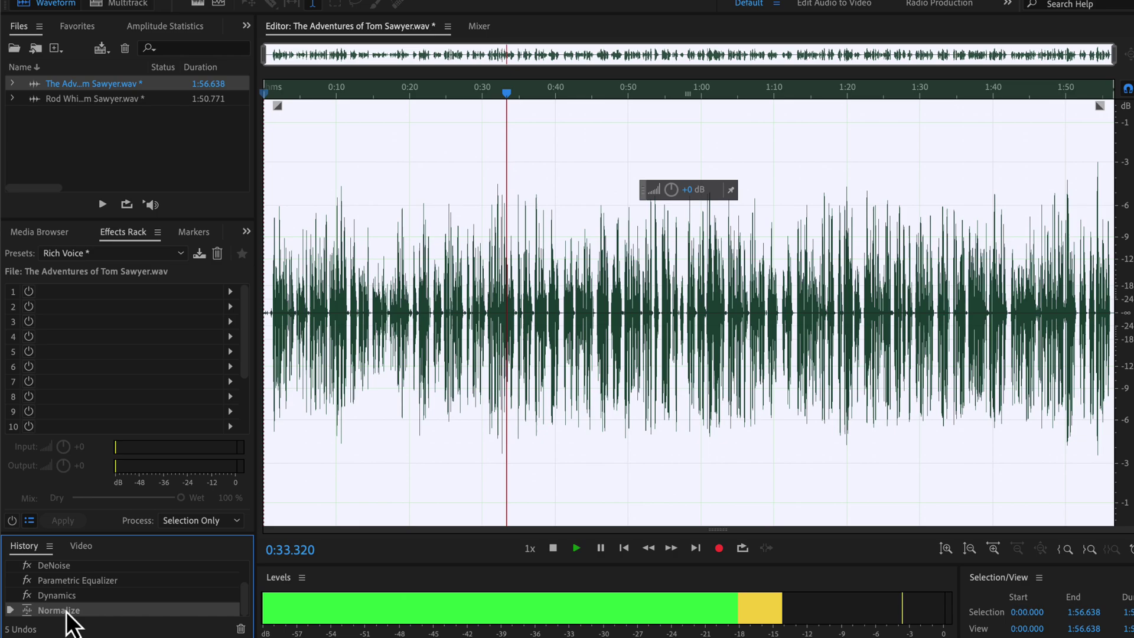
{"action": "scroll", "coordinate": [71, 624], "scroll_direction": "up", "scroll_amount": 2}
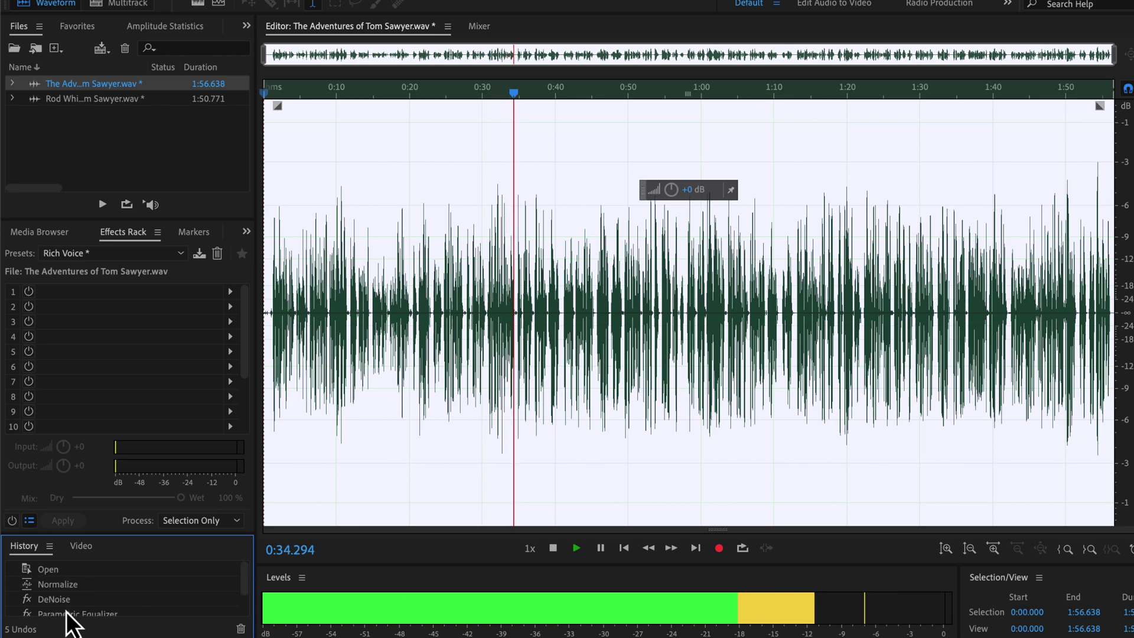
{"action": "left_click", "coordinate": [69, 572]}
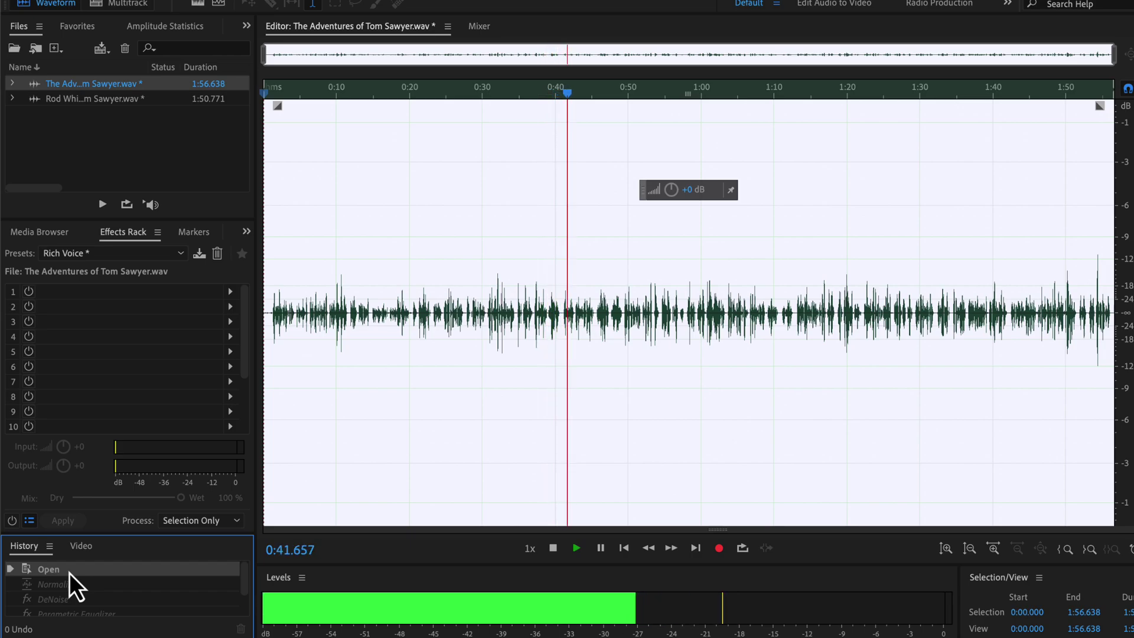
{"action": "scroll", "coordinate": [70, 574], "scroll_direction": "down", "scroll_amount": 1}
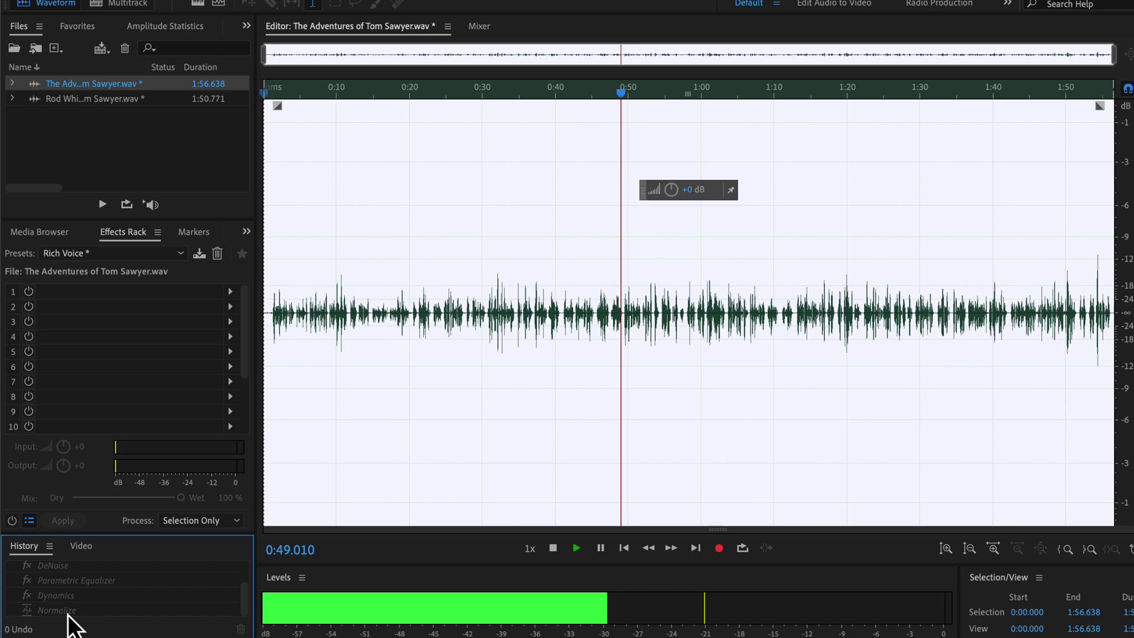
{"action": "left_click", "coordinate": [67, 613]}
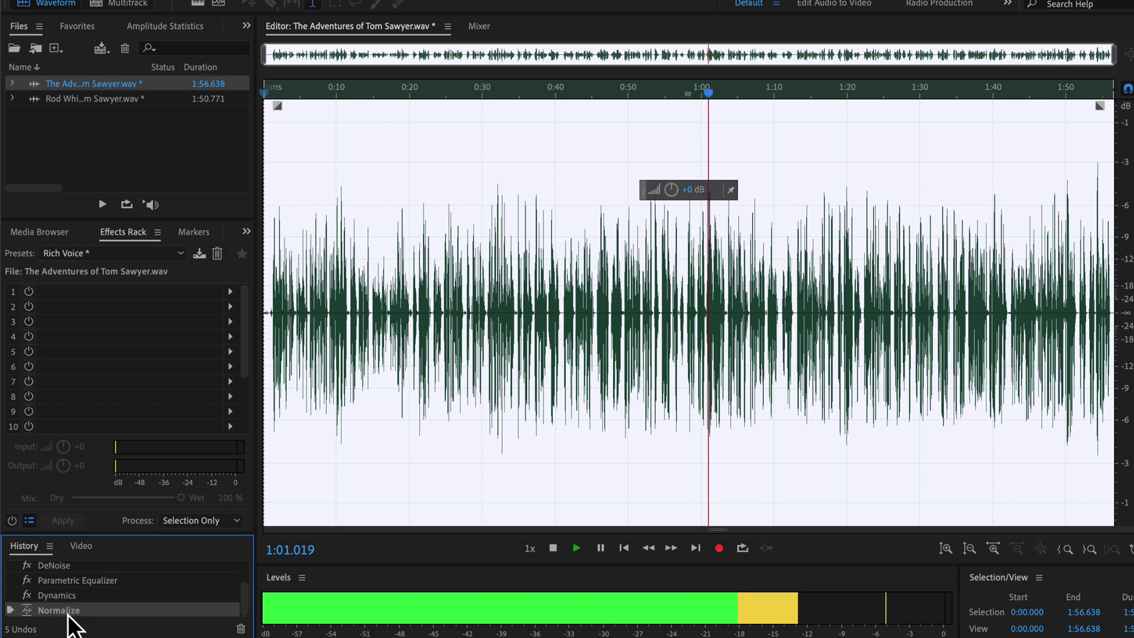
{"action": "key", "text": "space"}
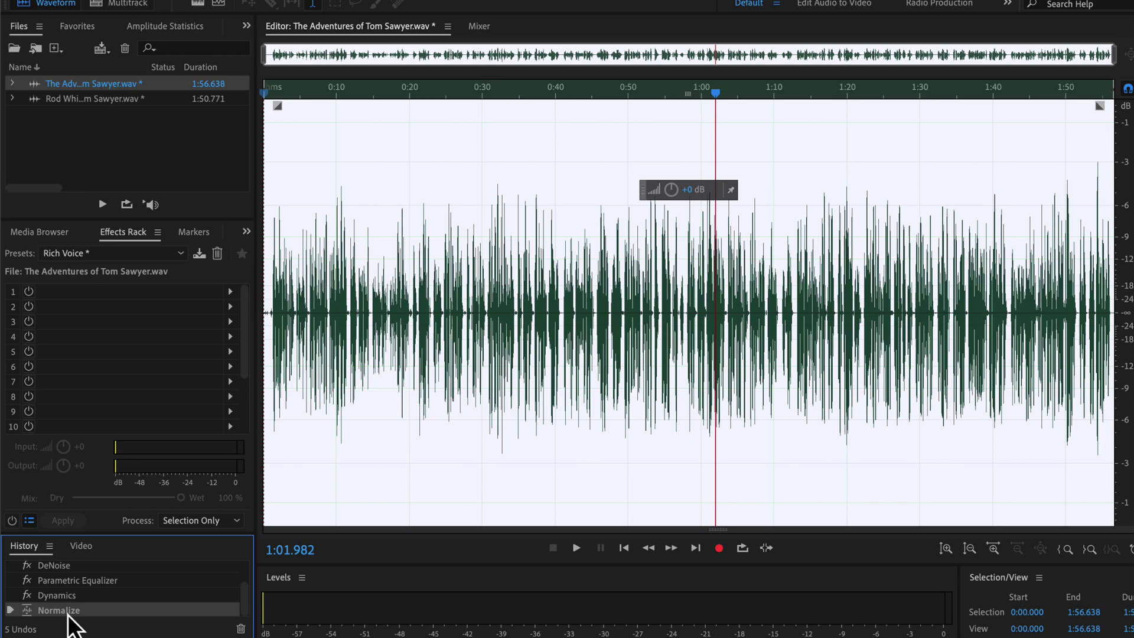
Switch to the Sound Better Guide PDF and scroll down to its Normalize to -3 dB step
{"action": "key", "text": "ctrl+Right"}
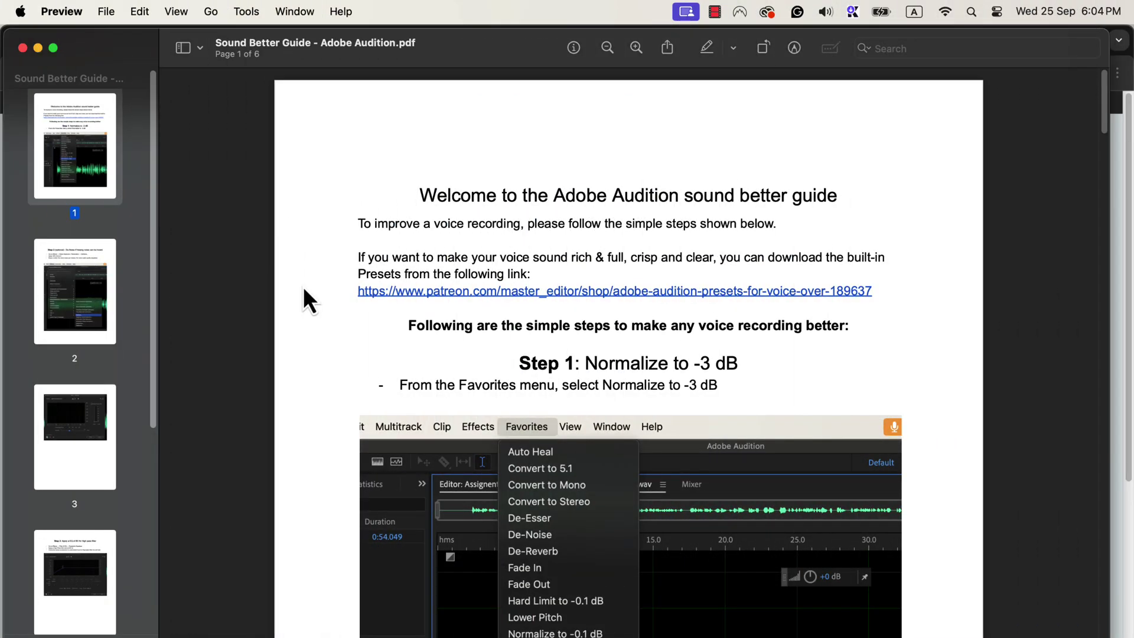
{"action": "scroll", "coordinate": [303, 289], "scroll_direction": "down", "scroll_amount": 10}
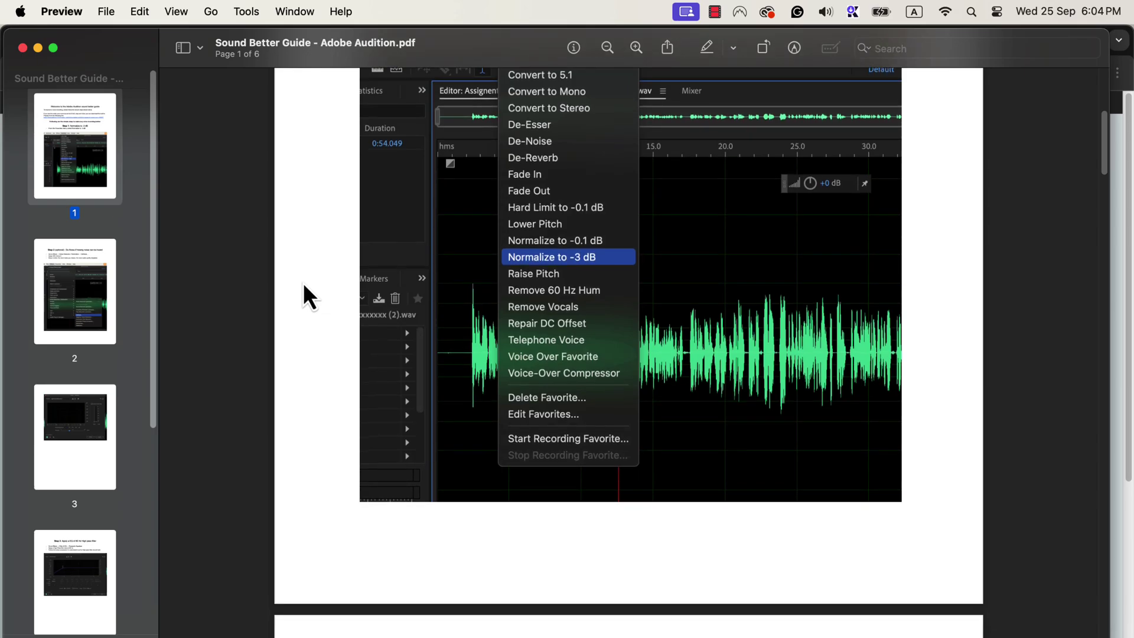
{"action": "scroll", "coordinate": [303, 284], "scroll_direction": "down", "scroll_amount": 4}
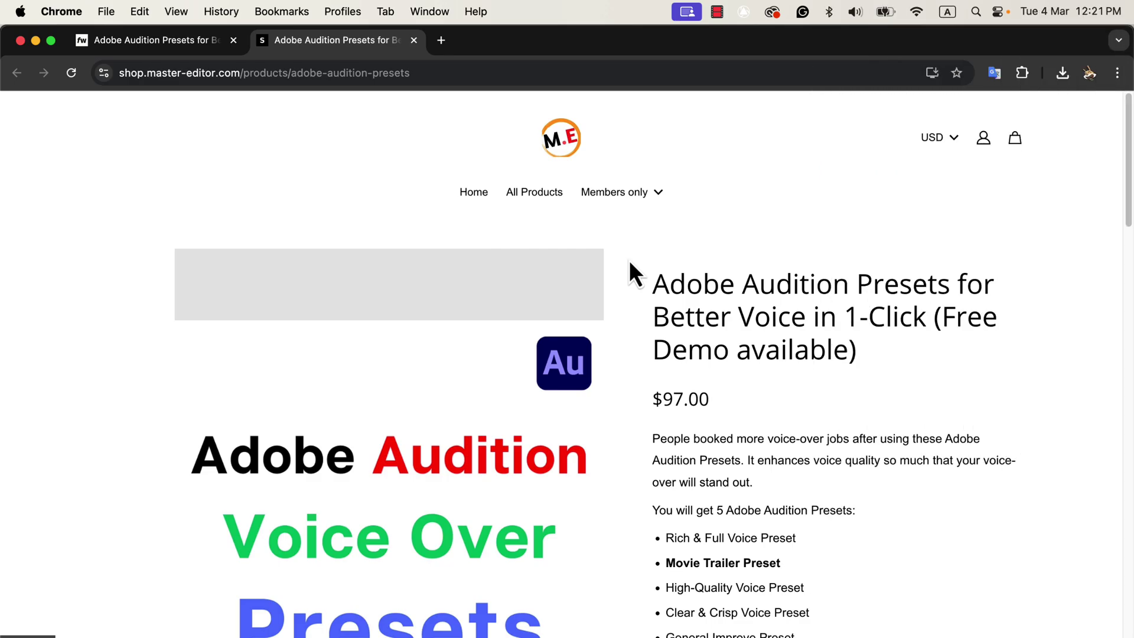
Scroll down through the Adobe Audition Bundle course description on the product page
{"action": "scroll", "coordinate": [630, 264], "scroll_direction": "down", "scroll_amount": 3}
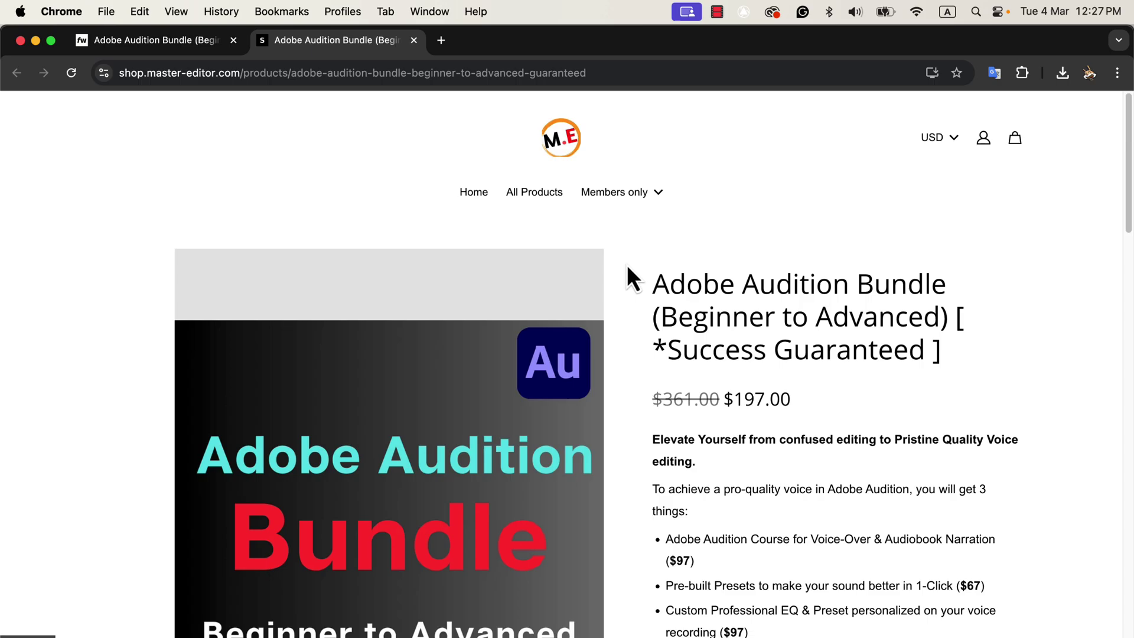
{"action": "scroll", "coordinate": [627, 277], "scroll_direction": "down", "scroll_amount": 3}
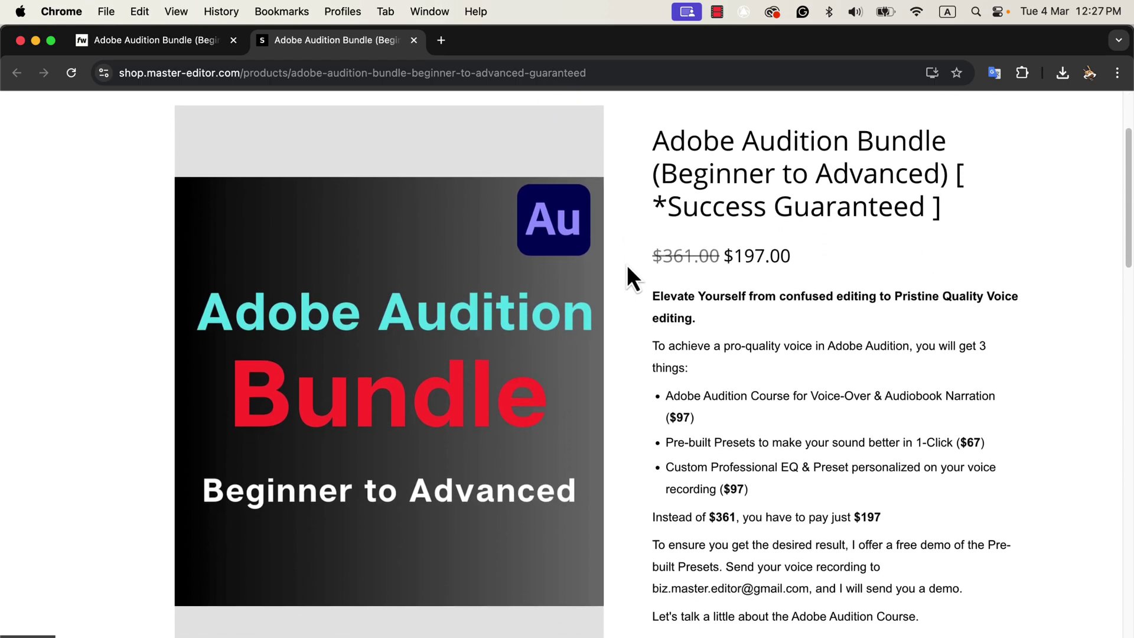
{"action": "scroll", "coordinate": [627, 267], "scroll_direction": "down", "scroll_amount": 3}
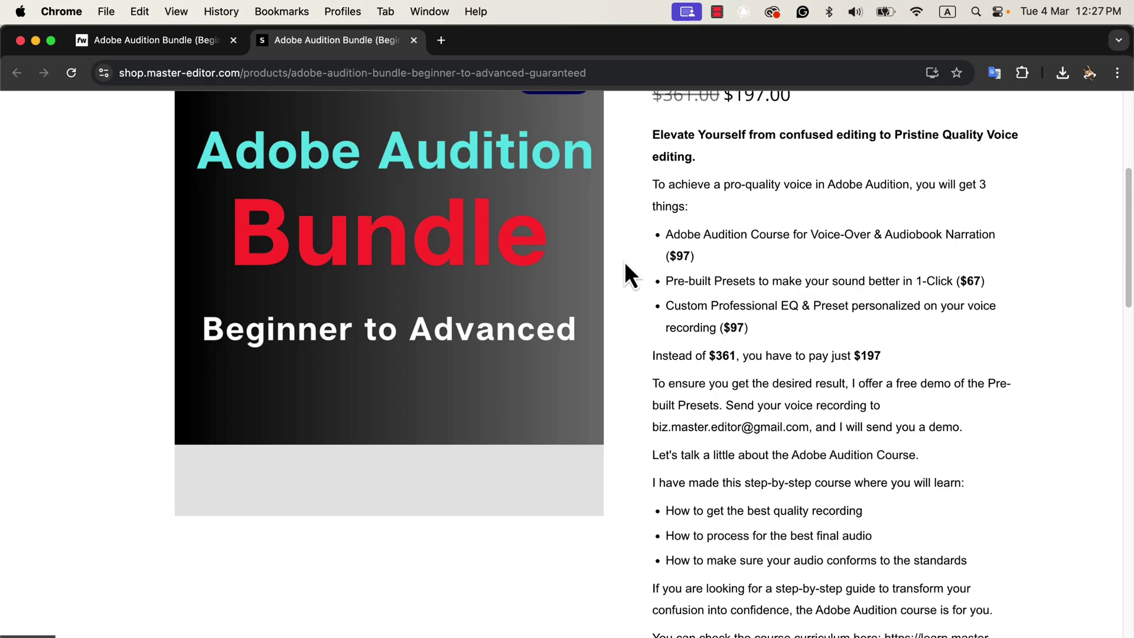